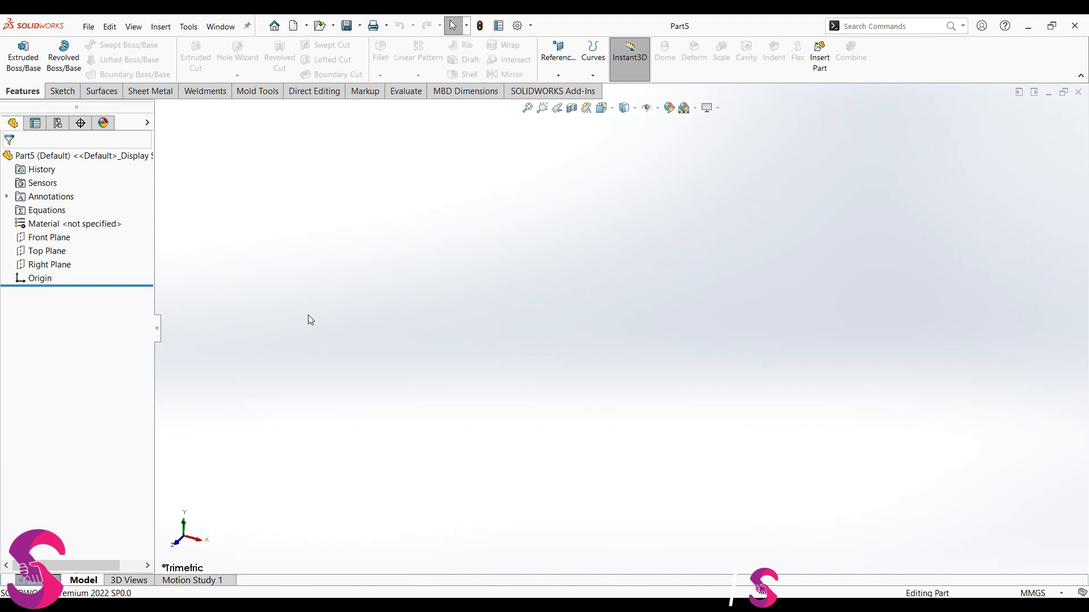
Sketch a circle centred on the origin on the Front Plane with a diameter of 95*2 (190 mm)
{"action": "left_click", "coordinate": [49, 237]}
{"action": "left_click", "coordinate": [61, 228]}
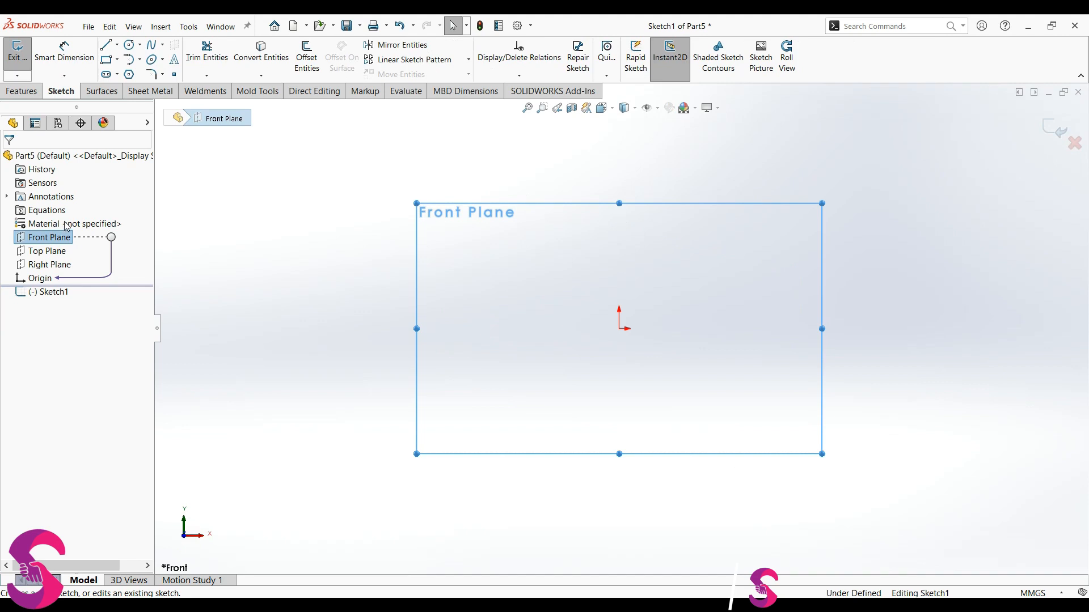
{"action": "left_click", "coordinate": [129, 45]}
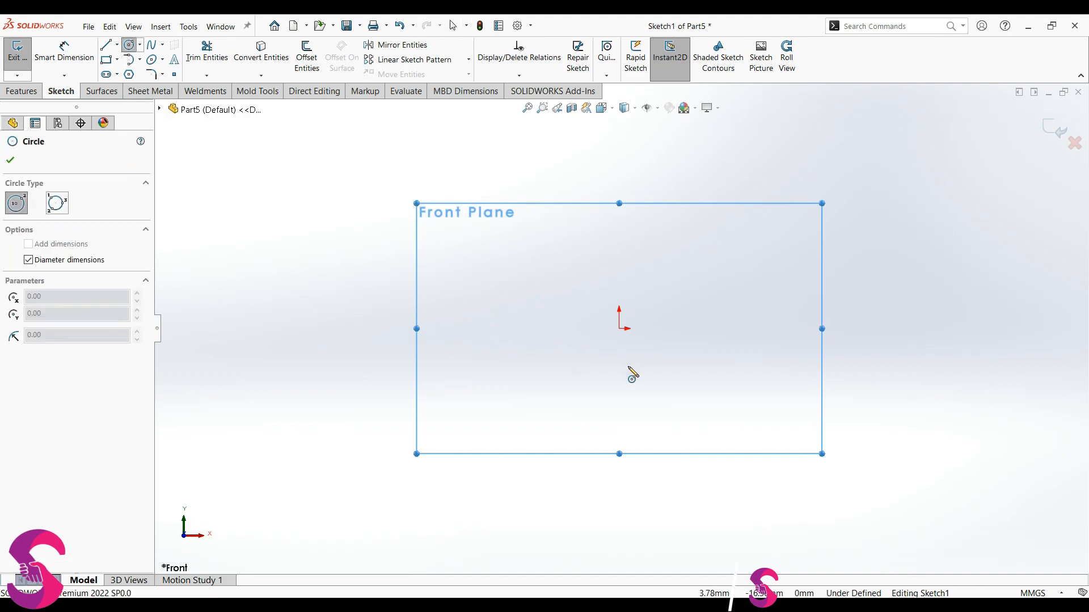
{"action": "left_click", "coordinate": [619, 329]}
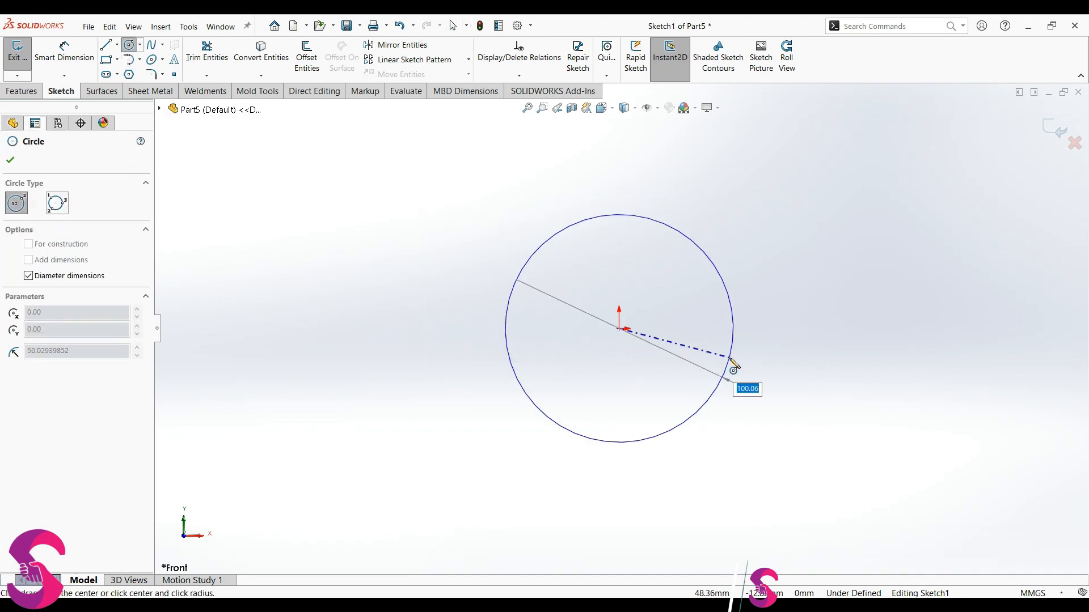
{"action": "type", "text": "95*2"}
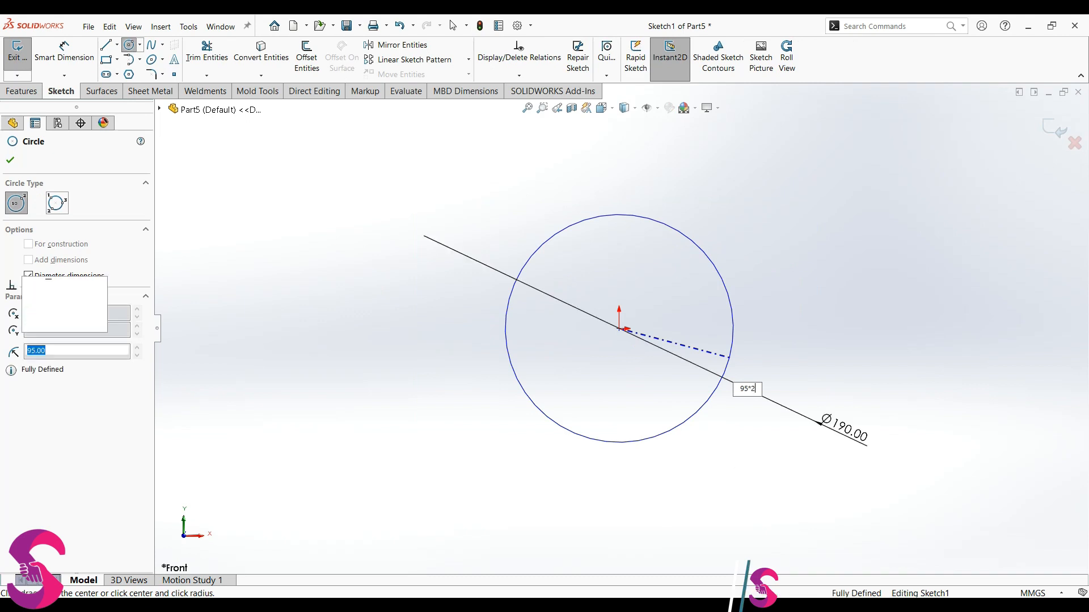
{"action": "key", "text": "Return"}
{"action": "key", "text": "Escape"}
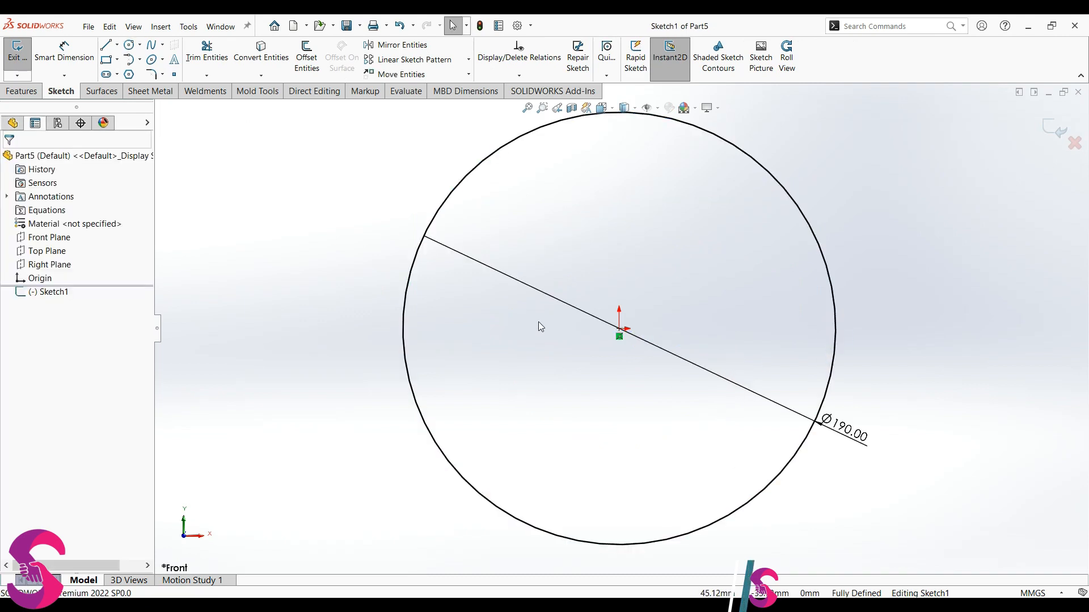
Draw a horizontal line across the full diameter of the circle and convert it to construction geometry
{"action": "key", "text": "l"}
{"action": "left_click", "coordinate": [404, 329]}
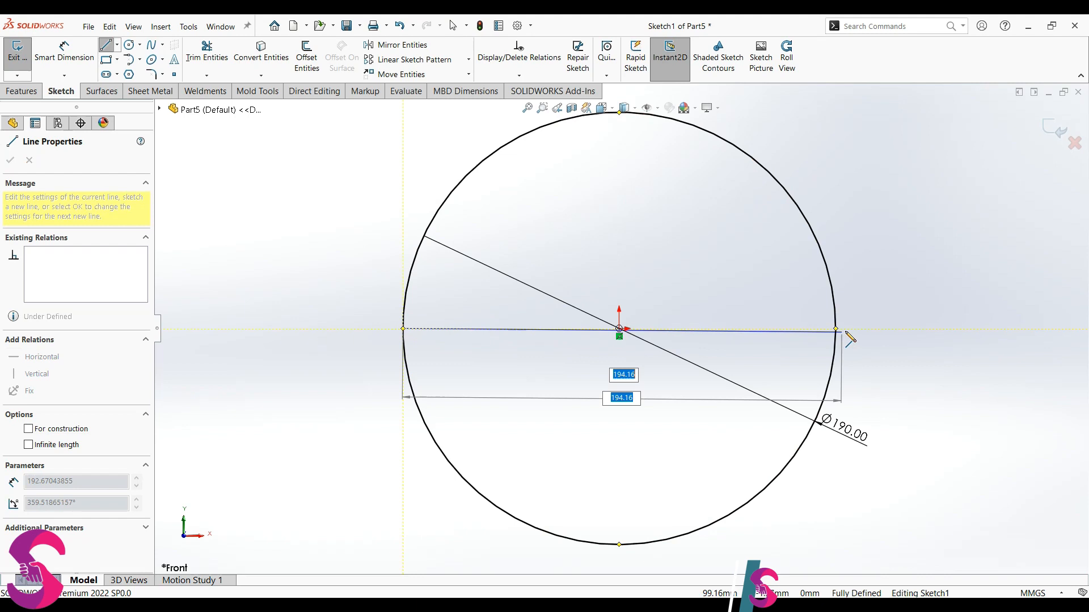
{"action": "left_click", "coordinate": [835, 329]}
{"action": "left_click", "coordinate": [453, 25]}
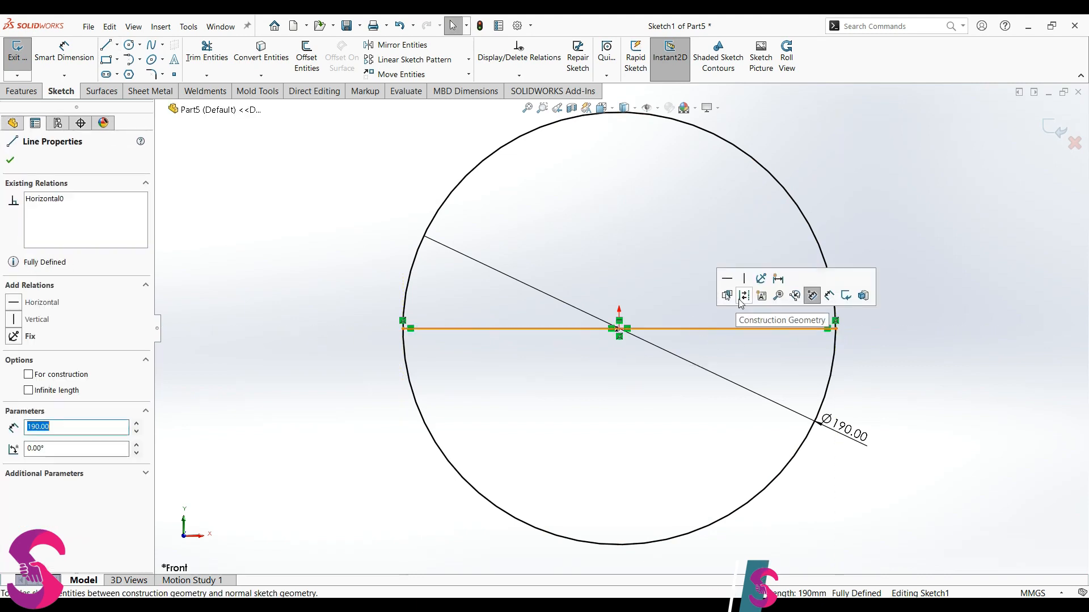
{"action": "left_click", "coordinate": [741, 299]}
Trim away the upper half of the circle above the horizontal construction line
{"action": "left_click", "coordinate": [192, 54]}
{"action": "left_click_drag", "start_coordinate": [390, 203], "coordinate": [448, 234]}
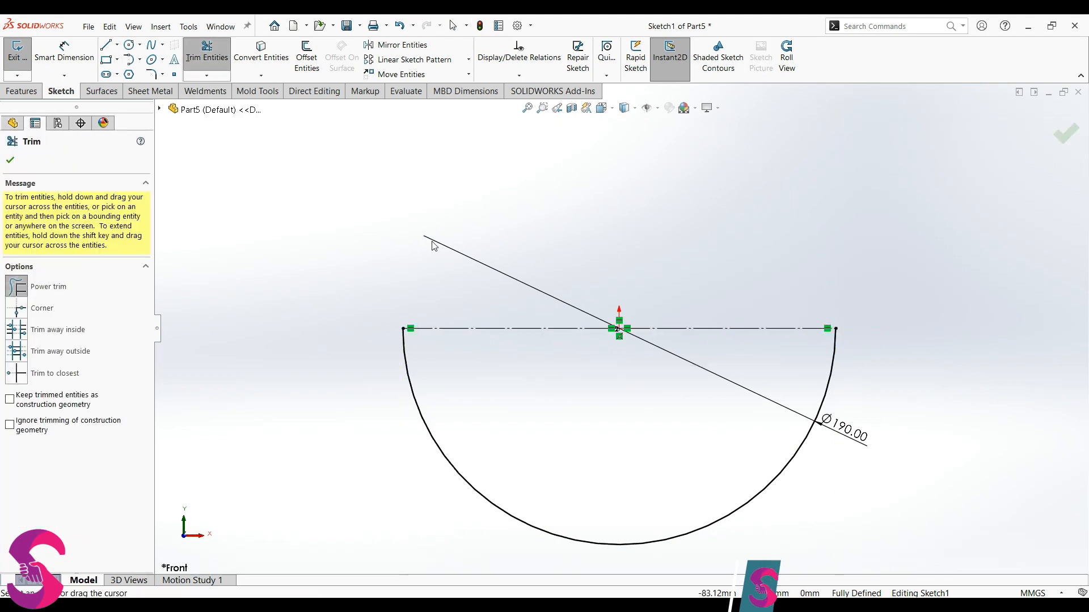
{"action": "key", "text": "Escape"}
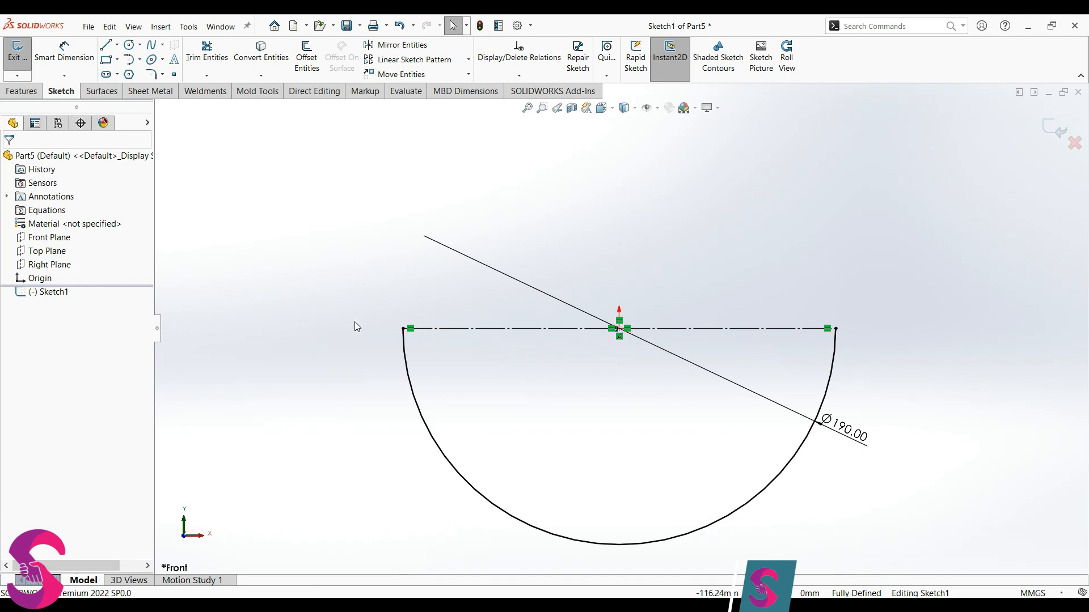
{"action": "scroll", "coordinate": [619, 329], "scroll_direction": "up", "scroll_amount": 2}
{"action": "scroll", "coordinate": [689, 378], "scroll_direction": "down", "scroll_amount": 2}
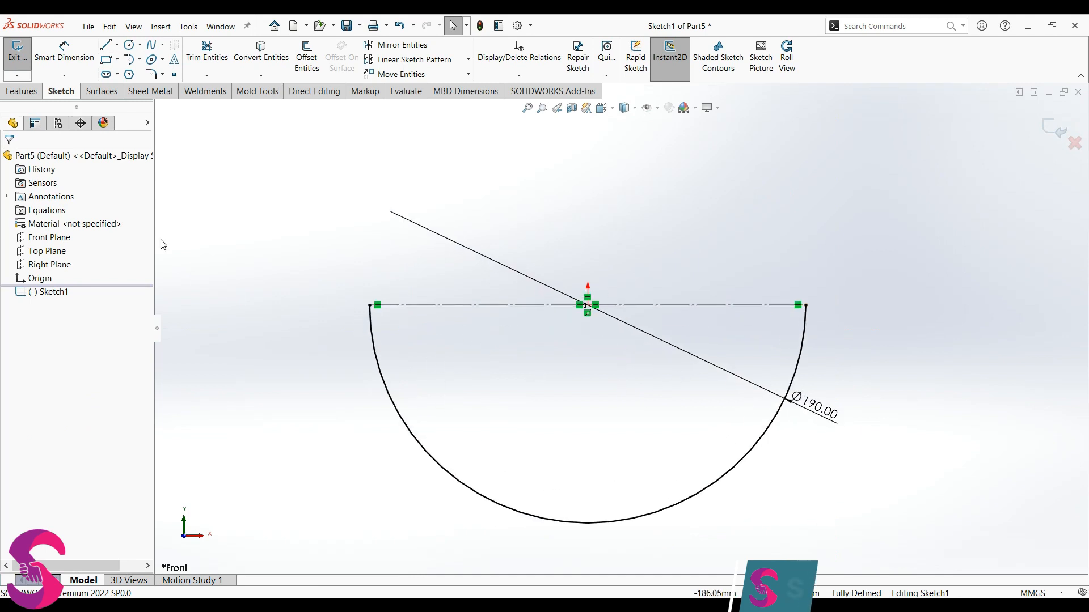
Create a swept boss along the semicircle with a 64 mm circular profile and an 18 mm one-direction thin feature
{"action": "left_click", "coordinate": [24, 92]}
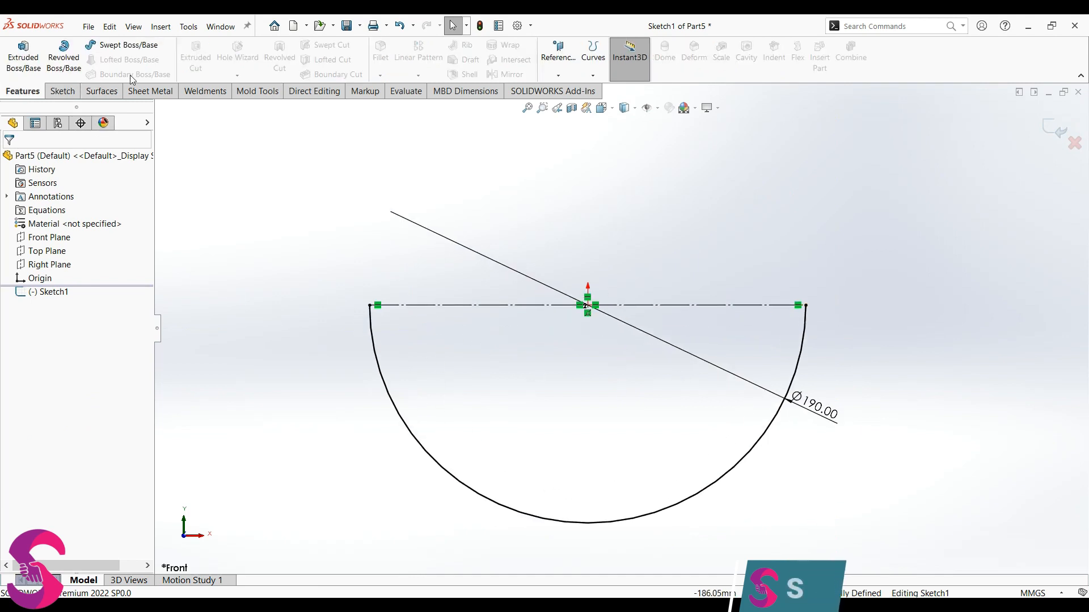
{"action": "left_click", "coordinate": [121, 45]}
{"action": "left_click", "coordinate": [60, 210]}
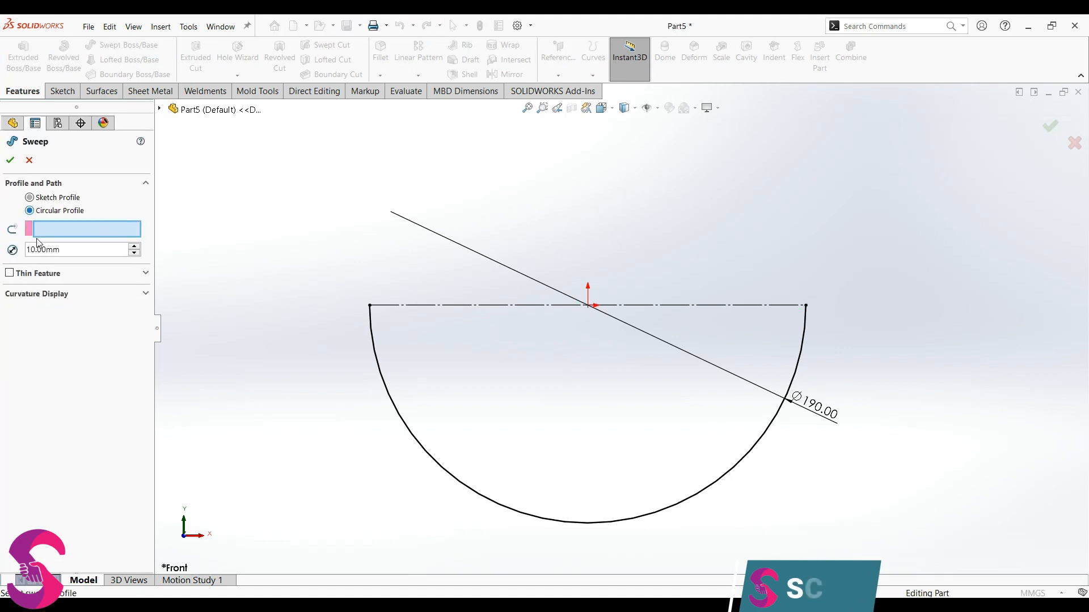
{"action": "type", "text": "64"}
{"action": "key", "text": "Return"}
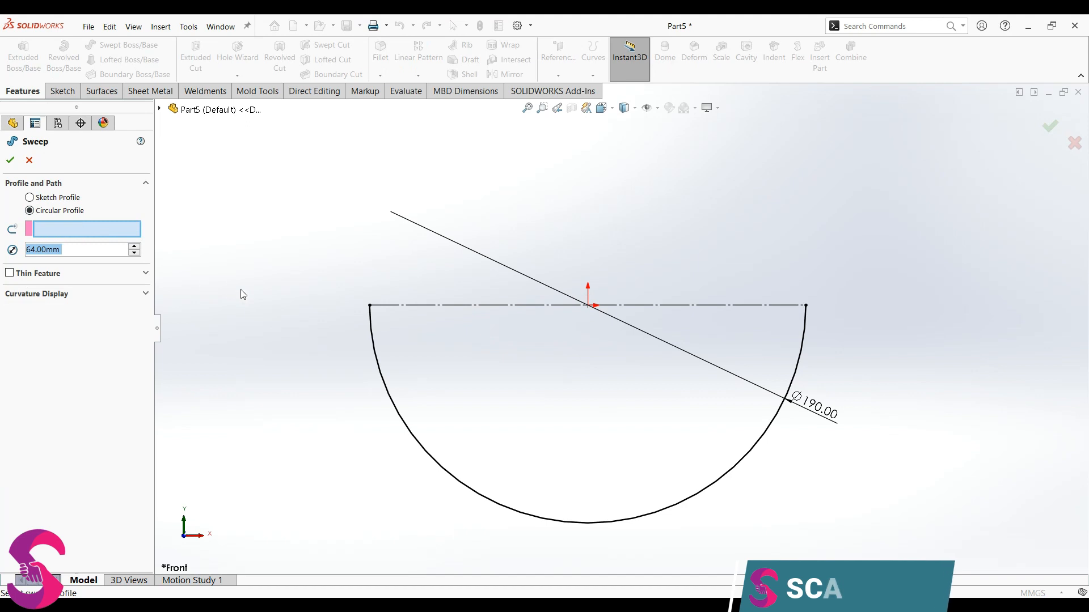
{"action": "left_click", "coordinate": [370, 329]}
{"action": "left_click", "coordinate": [57, 294]}
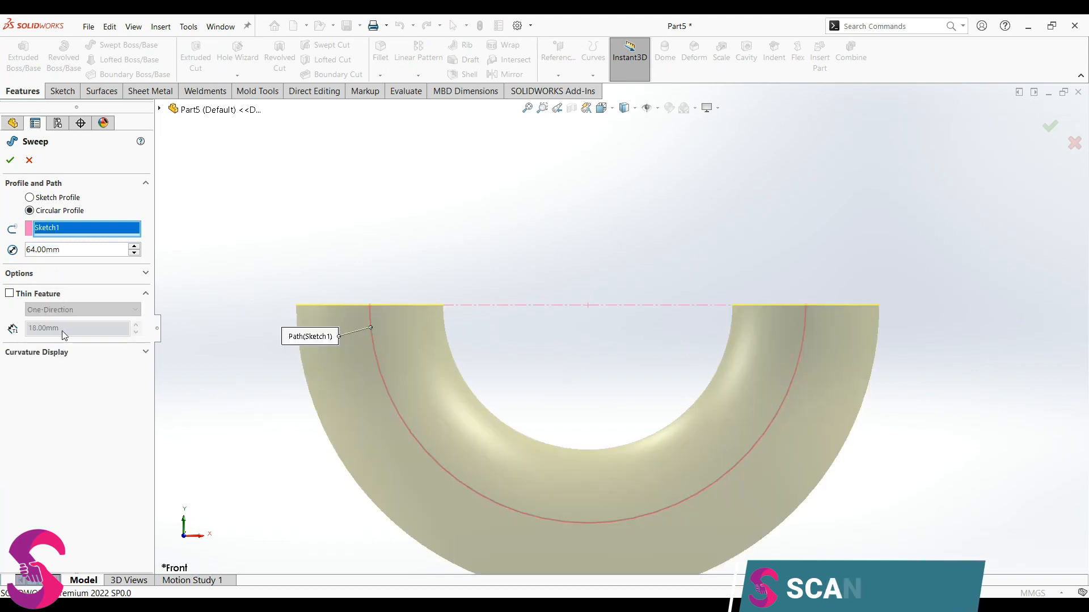
{"action": "scroll", "coordinate": [583, 343], "scroll_direction": "up", "scroll_amount": 3}
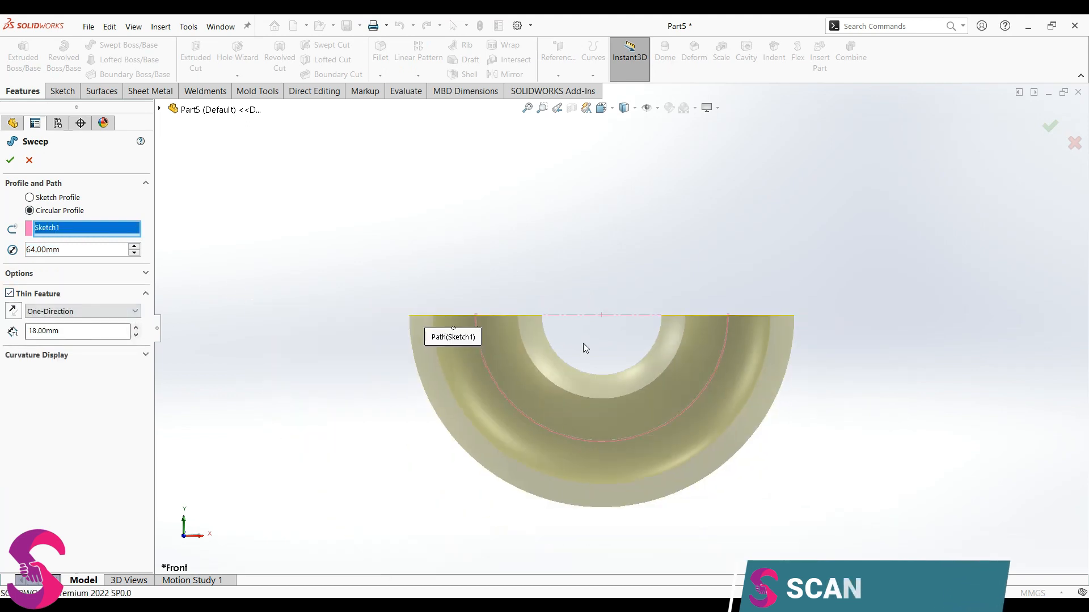
{"action": "middle_click_drag", "start_coordinate": [583, 343], "coordinate": [583, 432]}
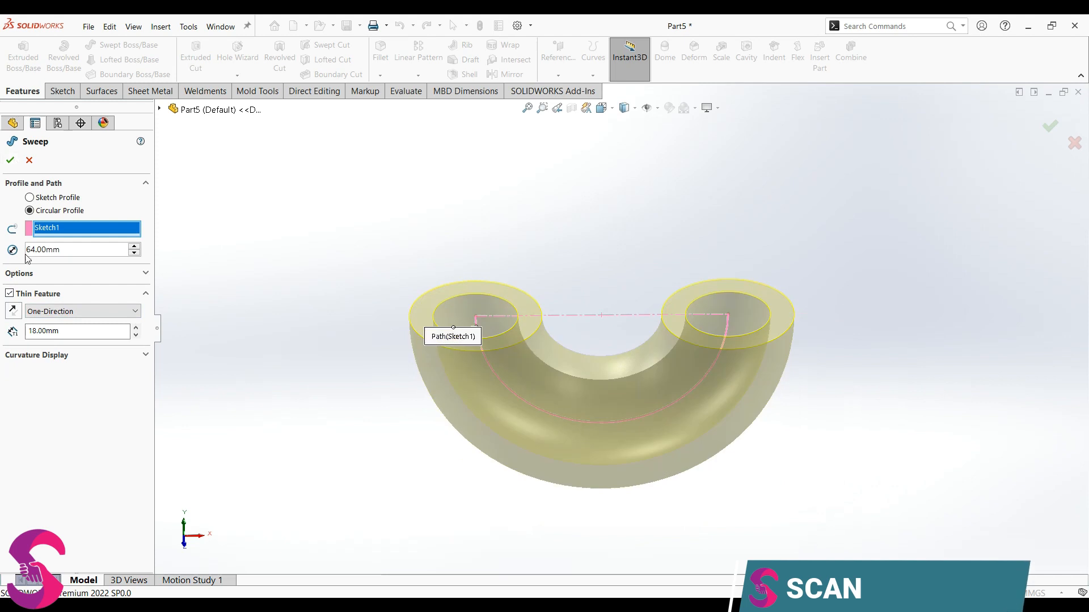
{"action": "left_click", "coordinate": [9, 160]}
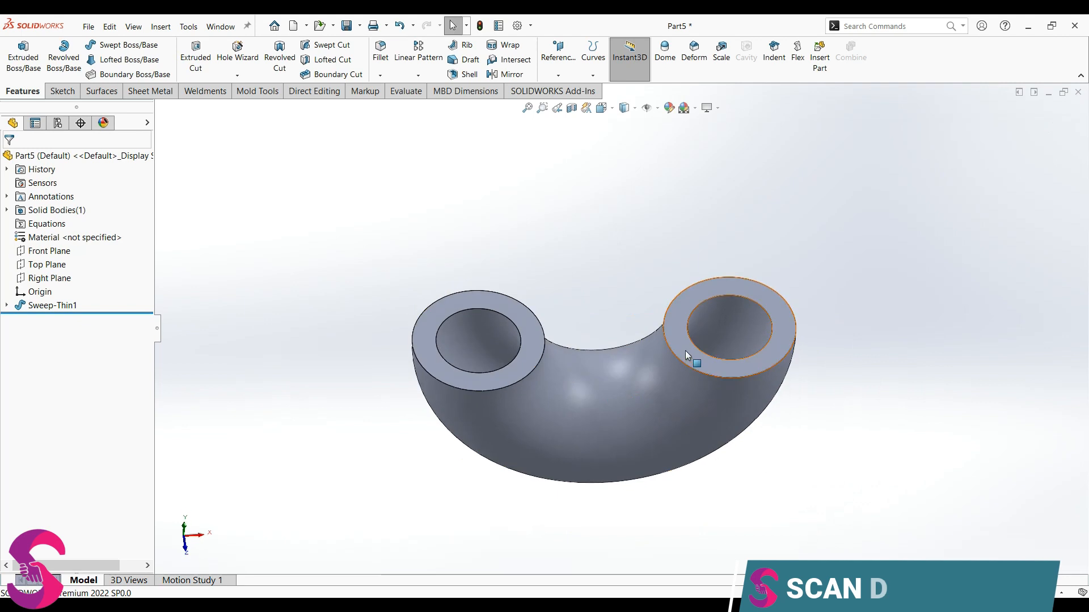
Start a sketch on the right annular end face and draw a circle about 129 mm in diameter around the tube's centre
{"action": "left_click", "coordinate": [685, 353]}
{"action": "left_click", "coordinate": [743, 319]}
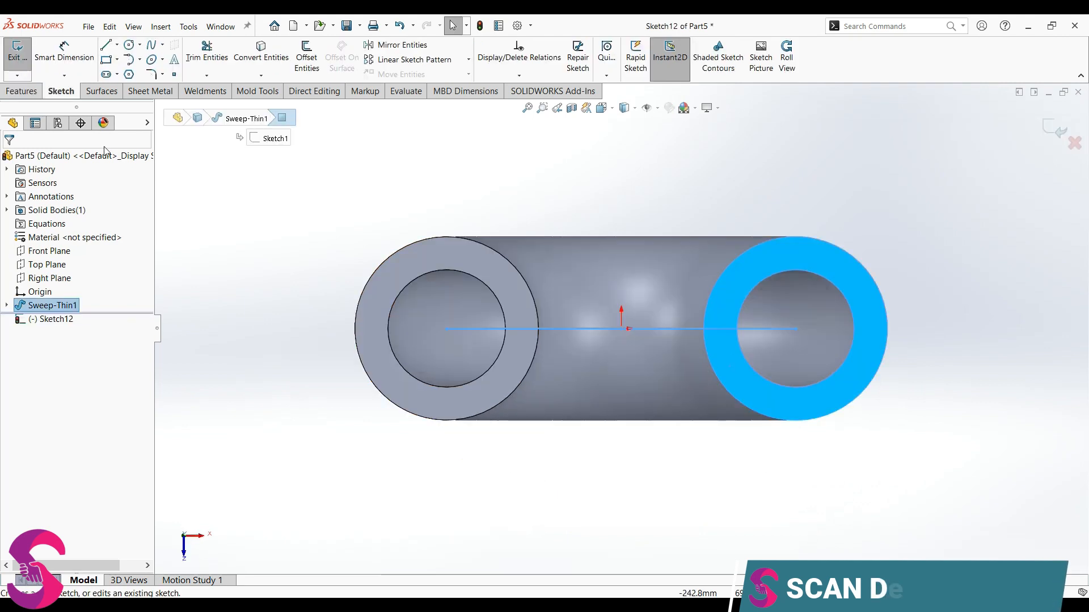
{"action": "left_click", "coordinate": [130, 44]}
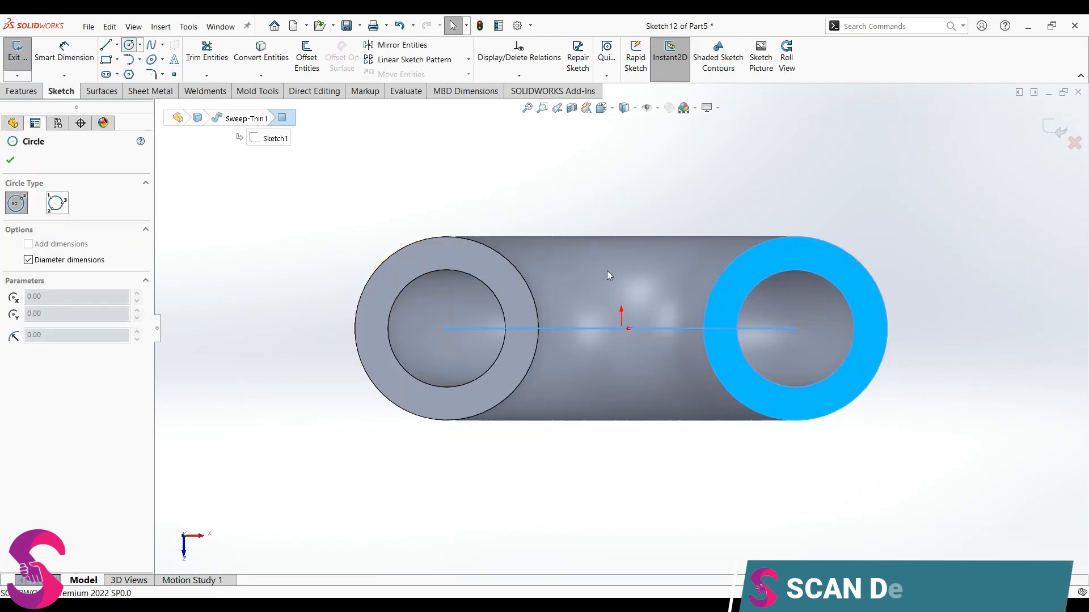
{"action": "left_click", "coordinate": [795, 329]}
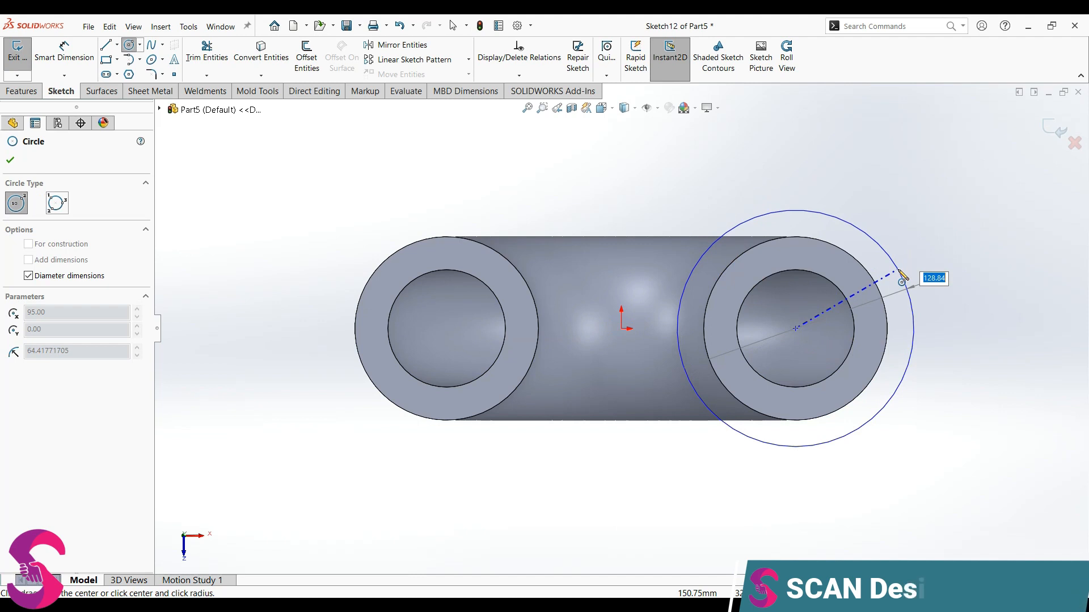
{"action": "left_click", "coordinate": [903, 276]}
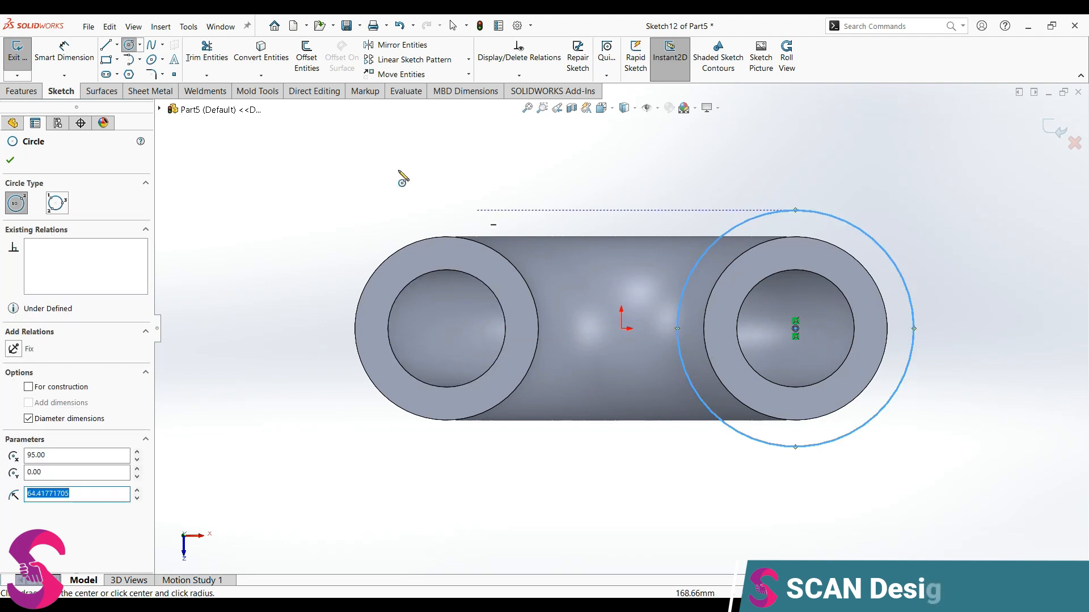
{"action": "key", "text": "Escape"}
Sketch a vertical construction line about 25 mm long upward from the origin
{"action": "key", "text": "l"}
{"action": "left_click", "coordinate": [621, 336]}
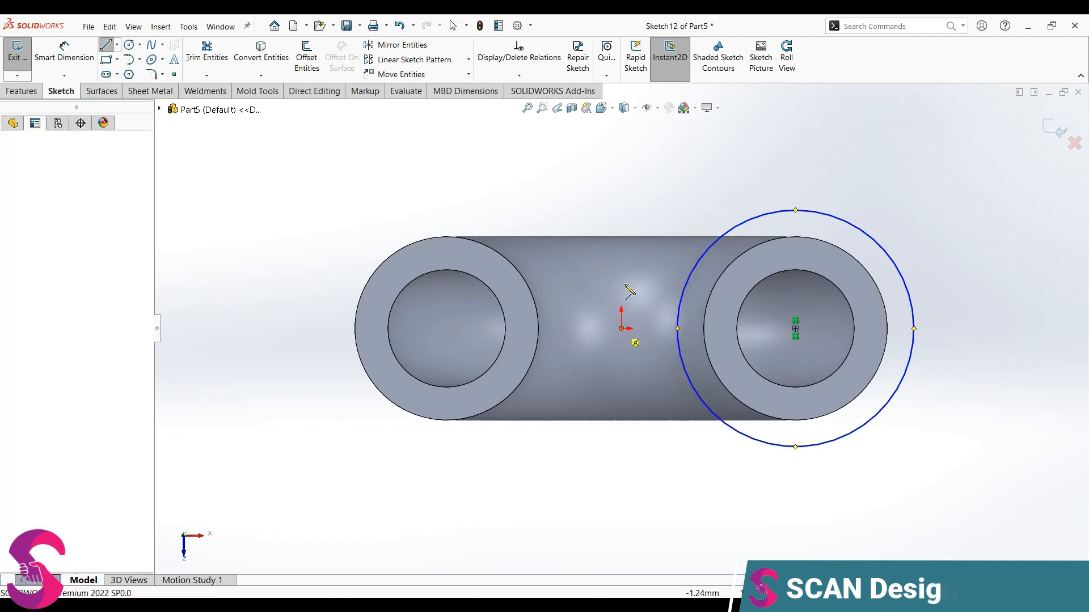
{"action": "left_click", "coordinate": [625, 282]}
{"action": "key", "text": "Escape"}
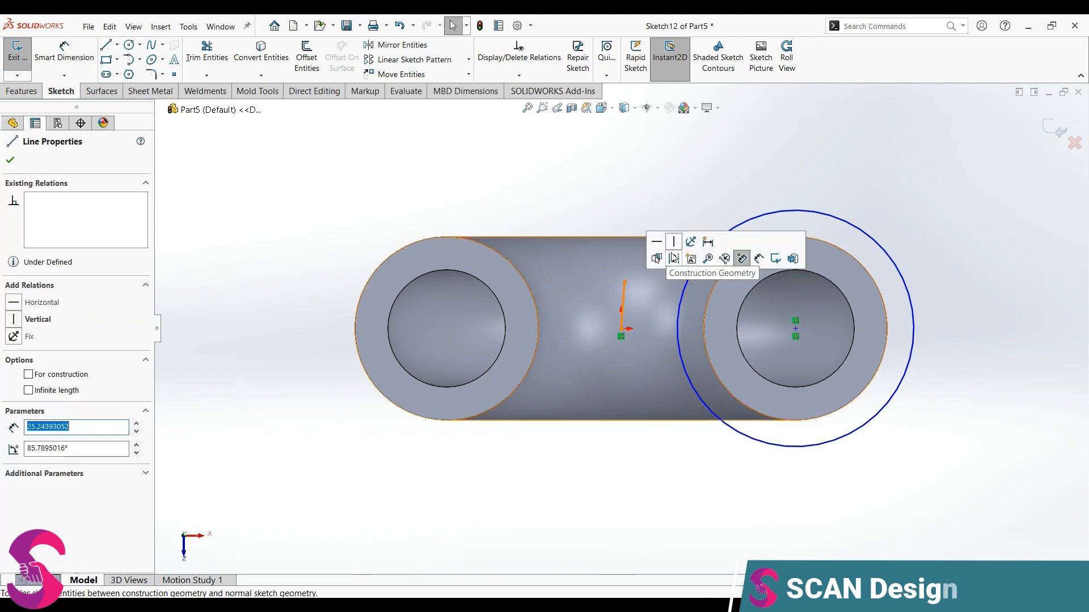
{"action": "left_click", "coordinate": [629, 183]}
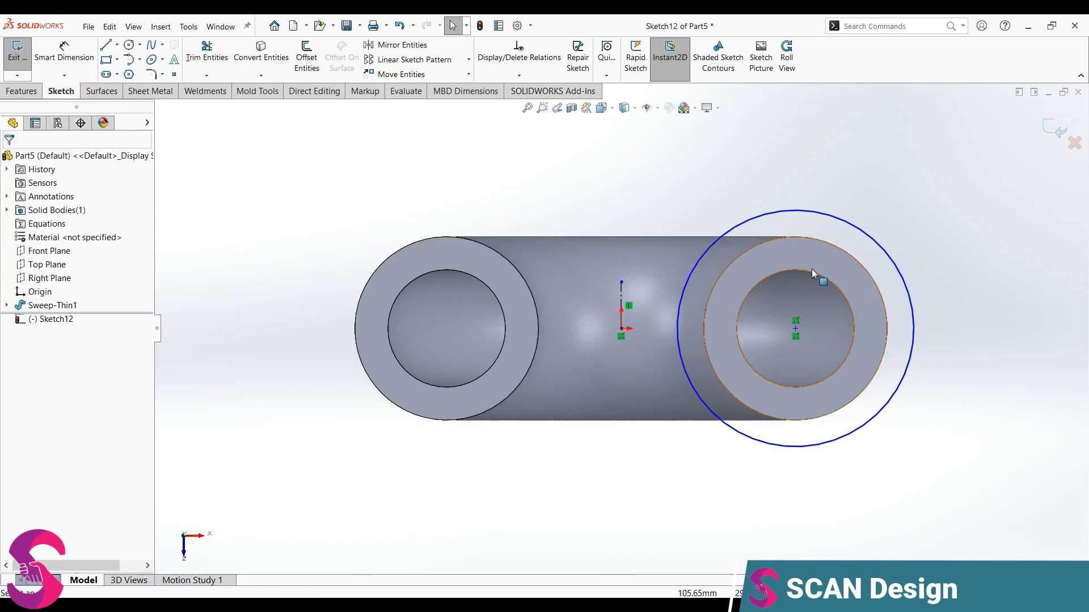
Make the sketched circle's centre point concentric with the outer edge of the right tube end
{"action": "left_click", "coordinate": [795, 328]}
{"action": "left_click", "coordinate": [845, 254], "text": "ctrl"}
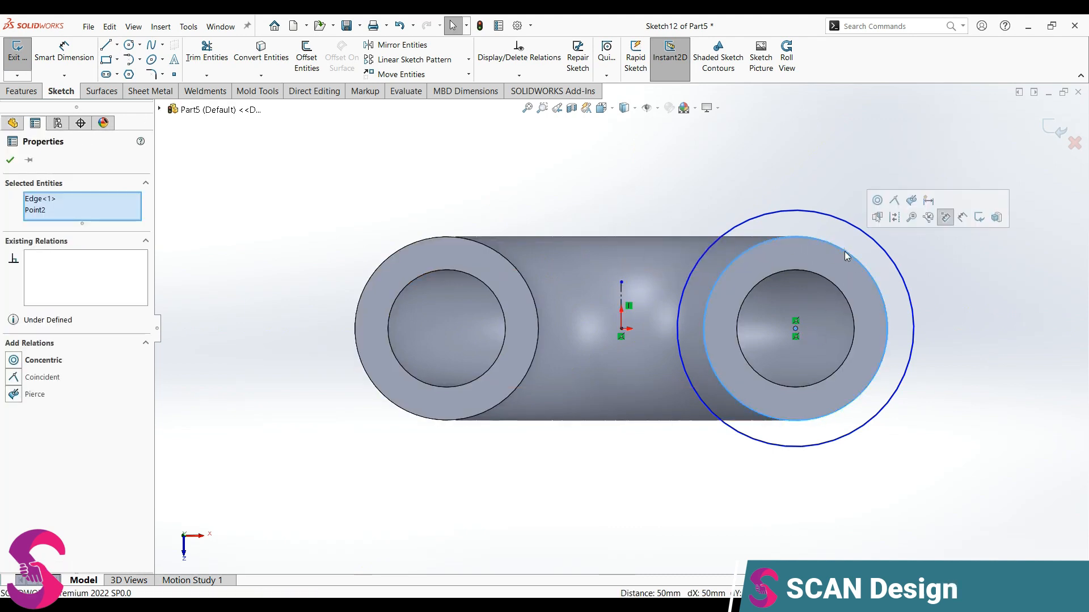
{"action": "left_click", "coordinate": [881, 199]}
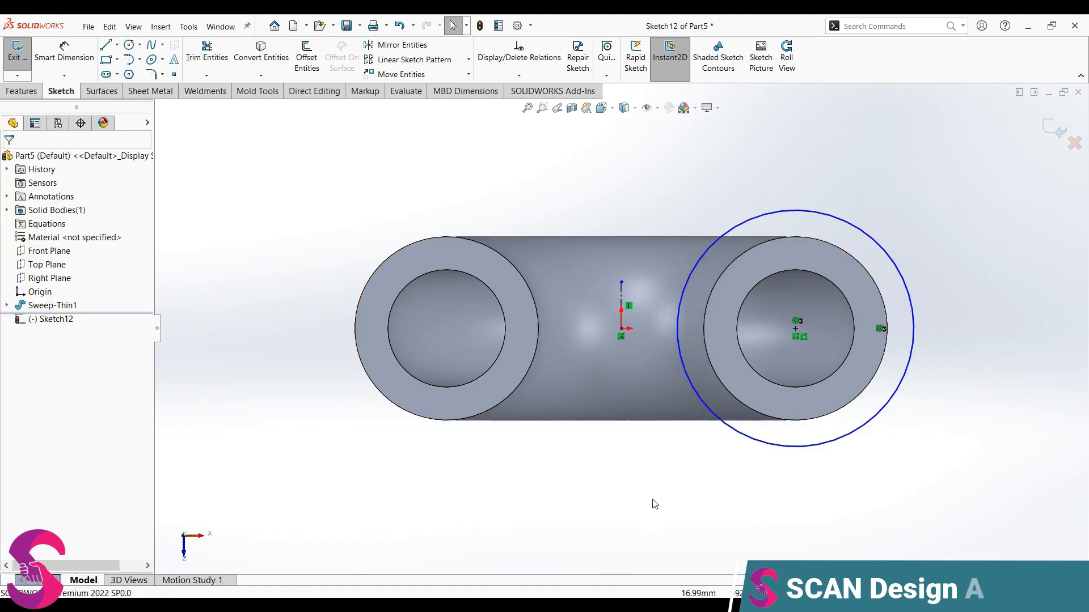
Dimension the distance from the vertical construction line to the far side of the large circle as 176 mm
{"action": "right_click_drag", "start_coordinate": [652, 499], "coordinate": [647, 308]}
{"action": "left_click", "coordinate": [622, 305]}
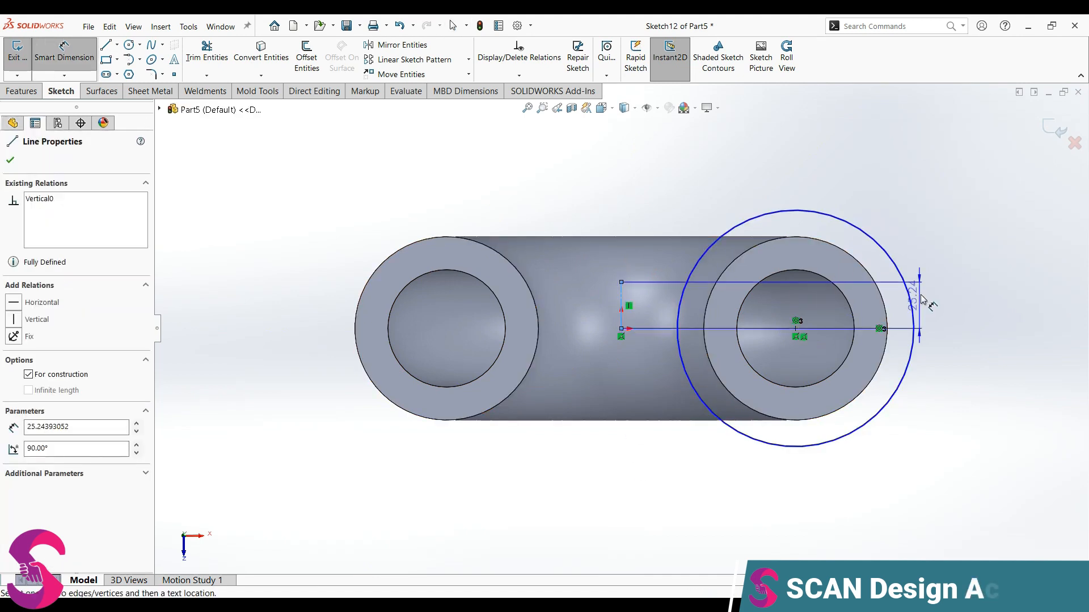
{"action": "left_click", "coordinate": [914, 309]}
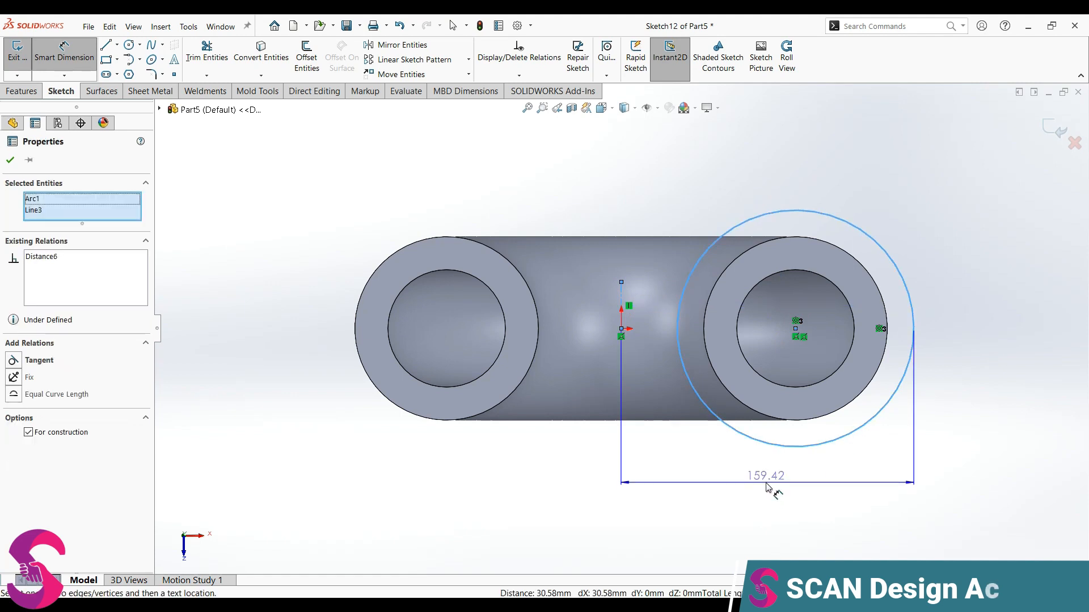
{"action": "left_click", "coordinate": [769, 487]}
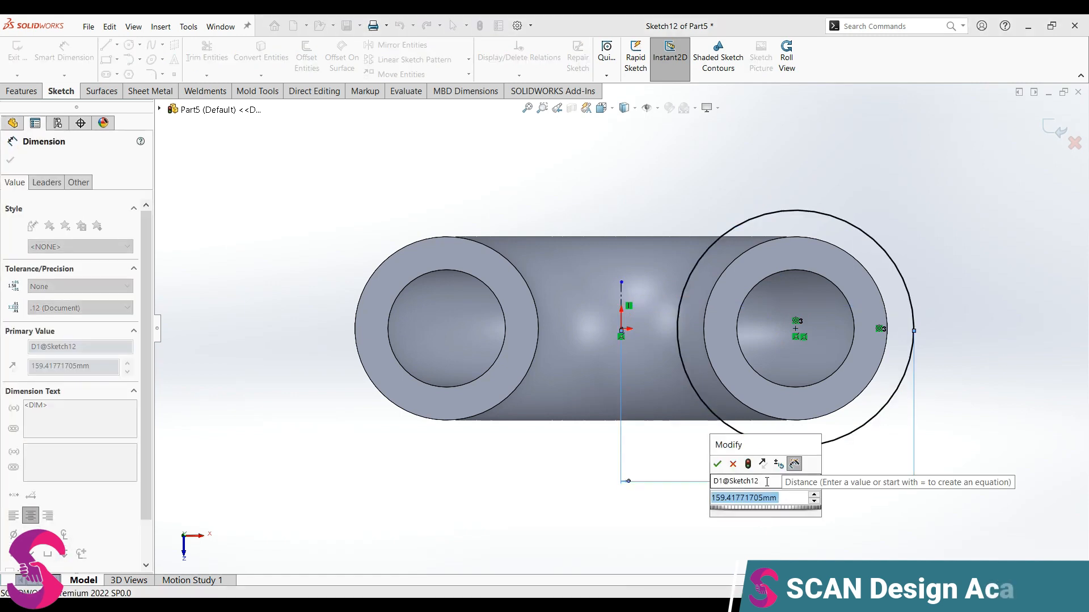
{"action": "type", "text": "176"}
{"action": "key", "text": "Return"}
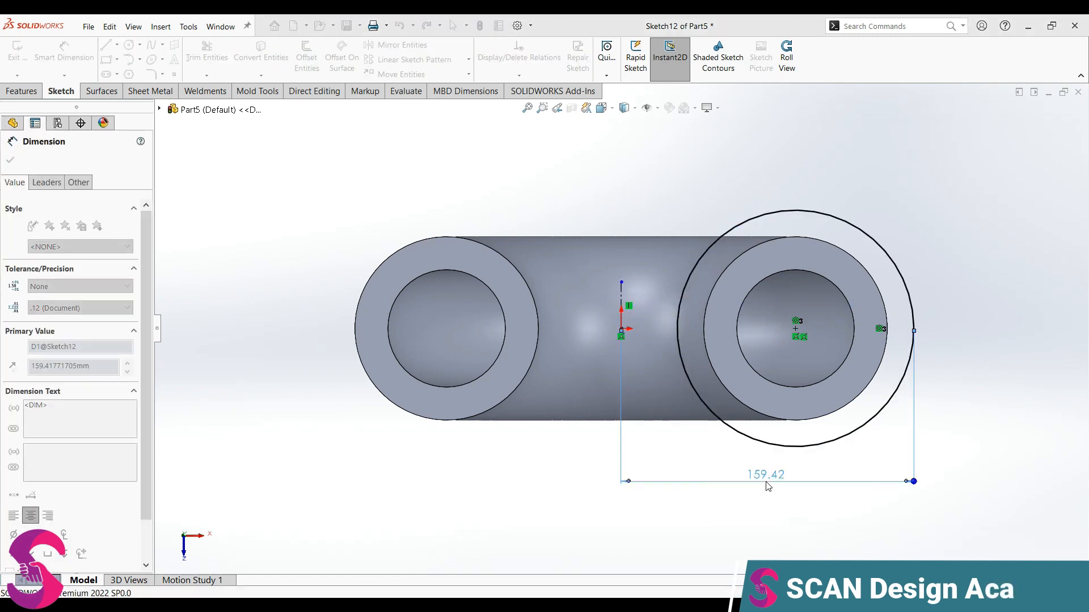
{"action": "scroll", "coordinate": [603, 333], "scroll_direction": "up", "scroll_amount": 3}
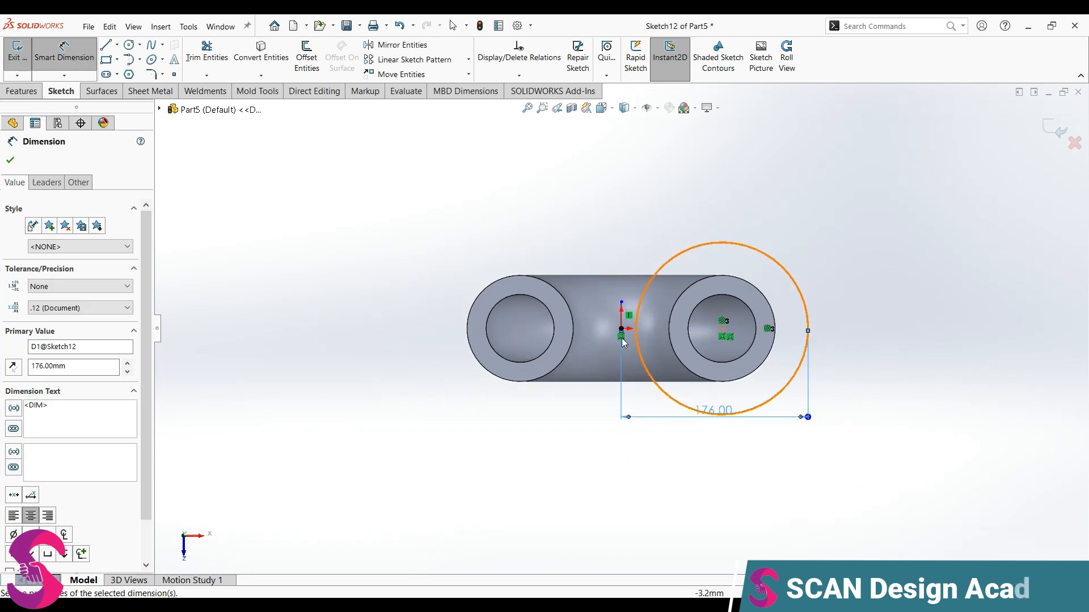
{"action": "scroll", "coordinate": [603, 335], "scroll_direction": "down", "scroll_amount": 2}
{"action": "key", "text": "Escape"}
{"action": "key", "text": "Escape"}
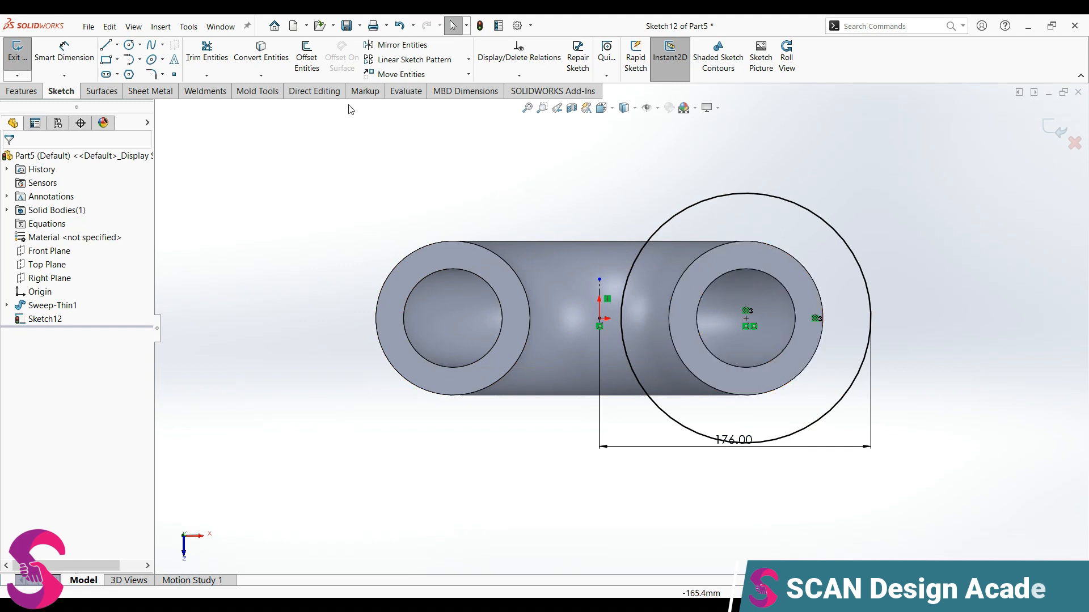
Draw a second circle concentric with the large one, between the inner and outer edges of the right tube end
{"action": "left_click", "coordinate": [129, 45]}
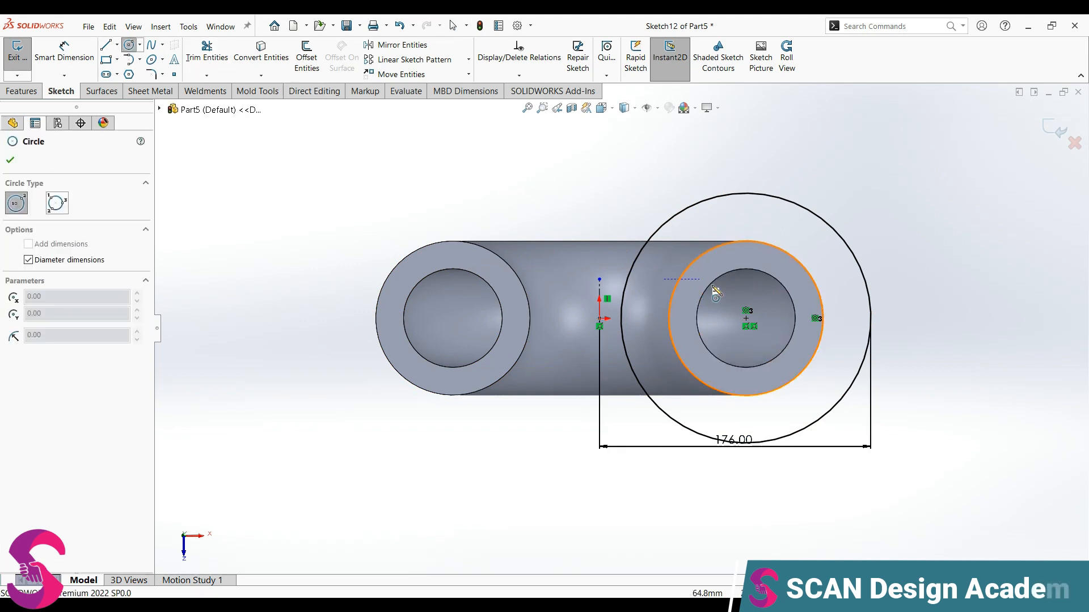
{"action": "left_click", "coordinate": [745, 319]}
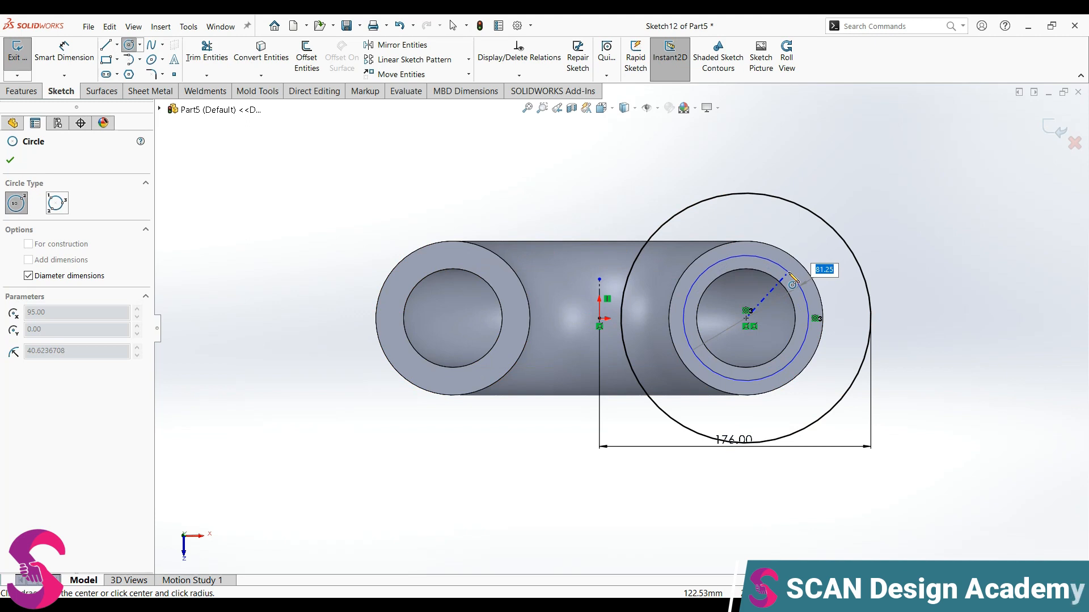
{"action": "left_click", "coordinate": [794, 271]}
{"action": "key", "text": "Escape"}
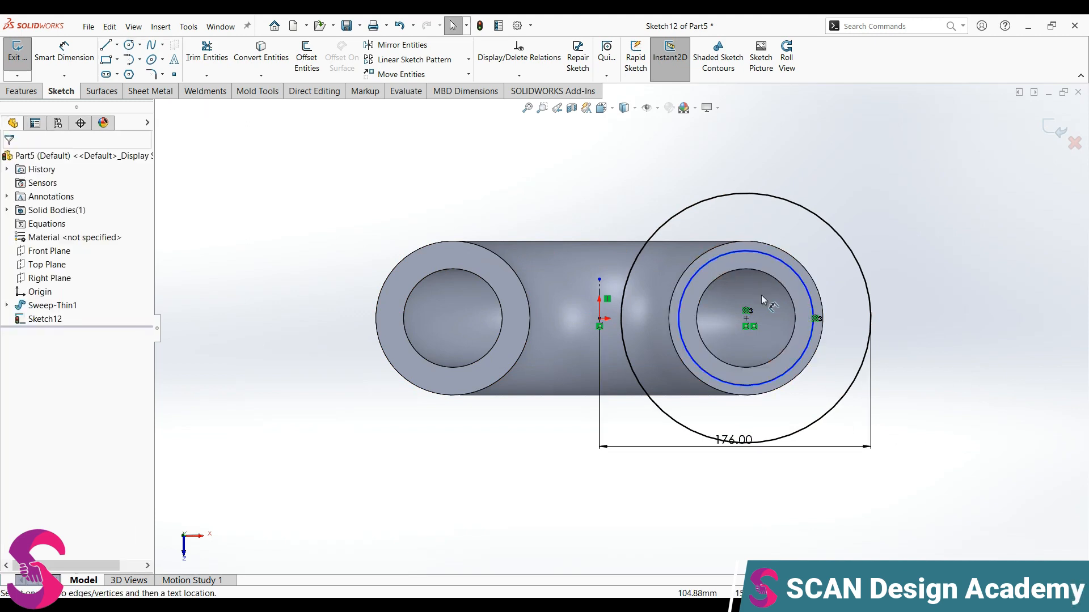
Dimension the distance from the vertical construction line to the far side of the smaller circle as 133 mm
{"action": "left_click", "coordinate": [809, 340], "text": "shift"}
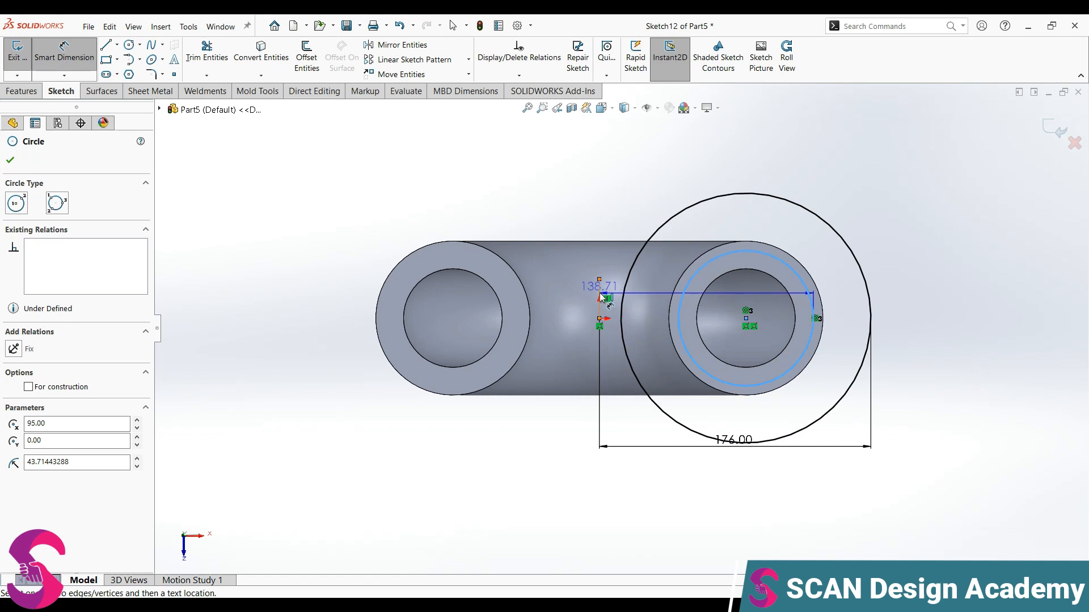
{"action": "left_click", "coordinate": [599, 303]}
{"action": "left_click", "coordinate": [679, 487]}
{"action": "left_click", "coordinate": [678, 487]}
{"action": "type", "text": "133"}
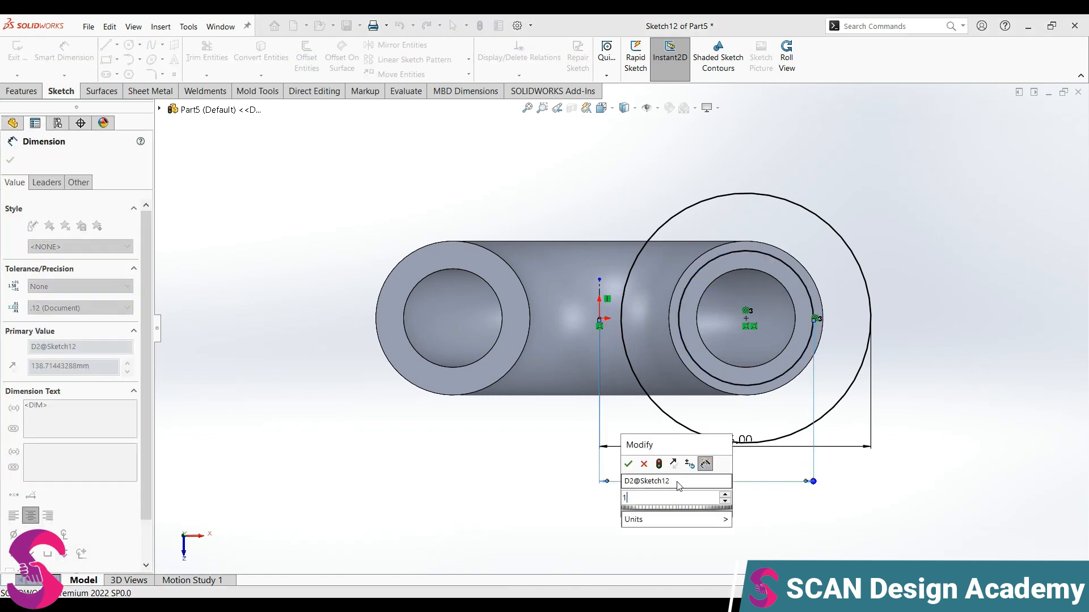
{"action": "key", "text": "Return"}
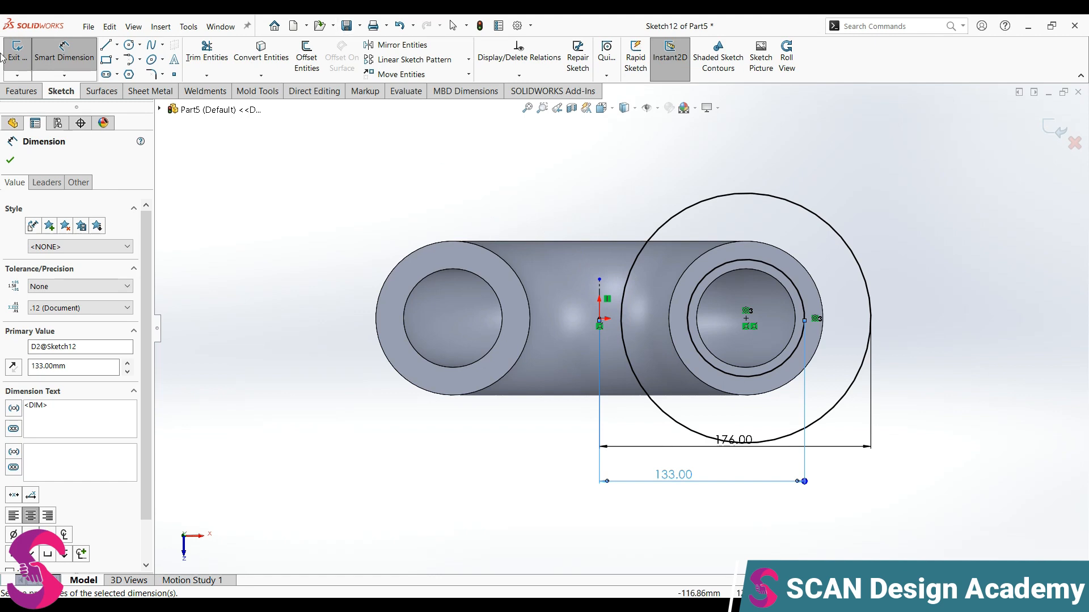
{"action": "left_click", "coordinate": [13, 92]}
{"action": "left_click", "coordinate": [23, 57]}
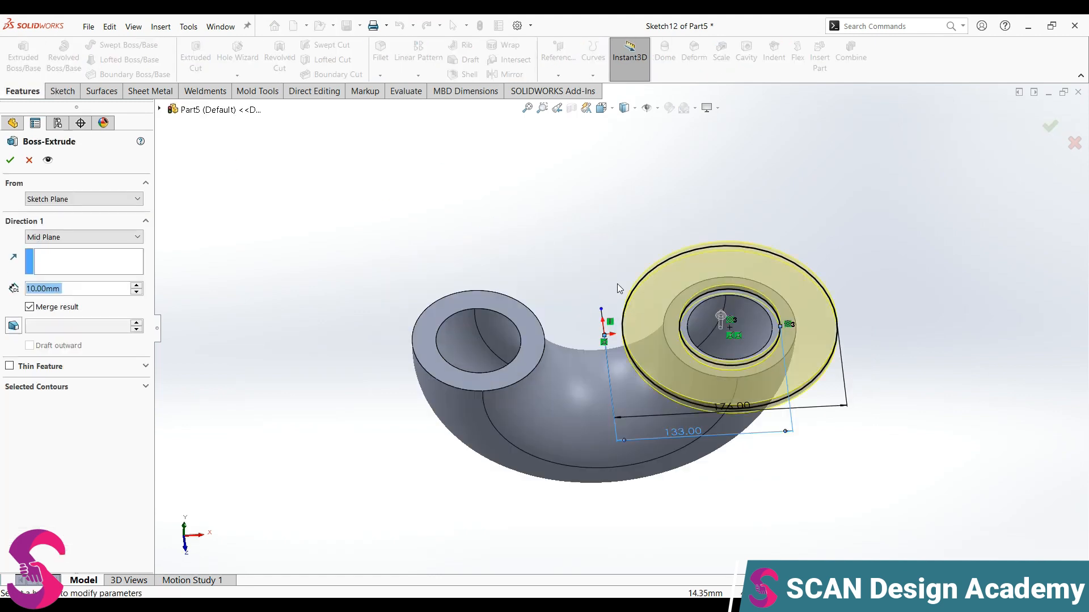
{"action": "left_click", "coordinate": [84, 237]}
{"action": "left_click", "coordinate": [56, 248]}
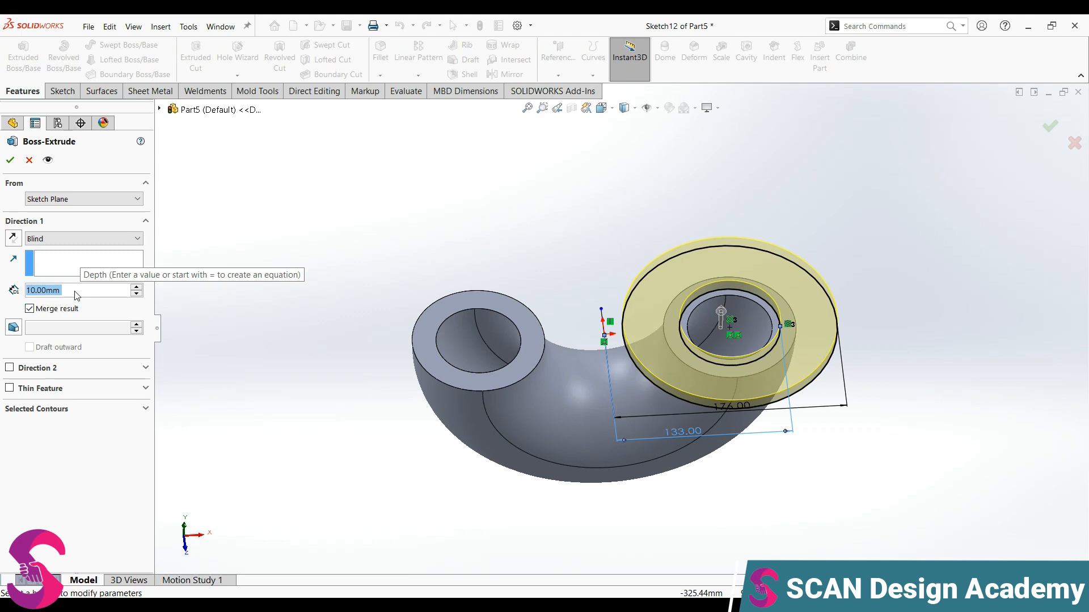
{"action": "type", "text": "32"}
{"action": "key", "text": "Return"}
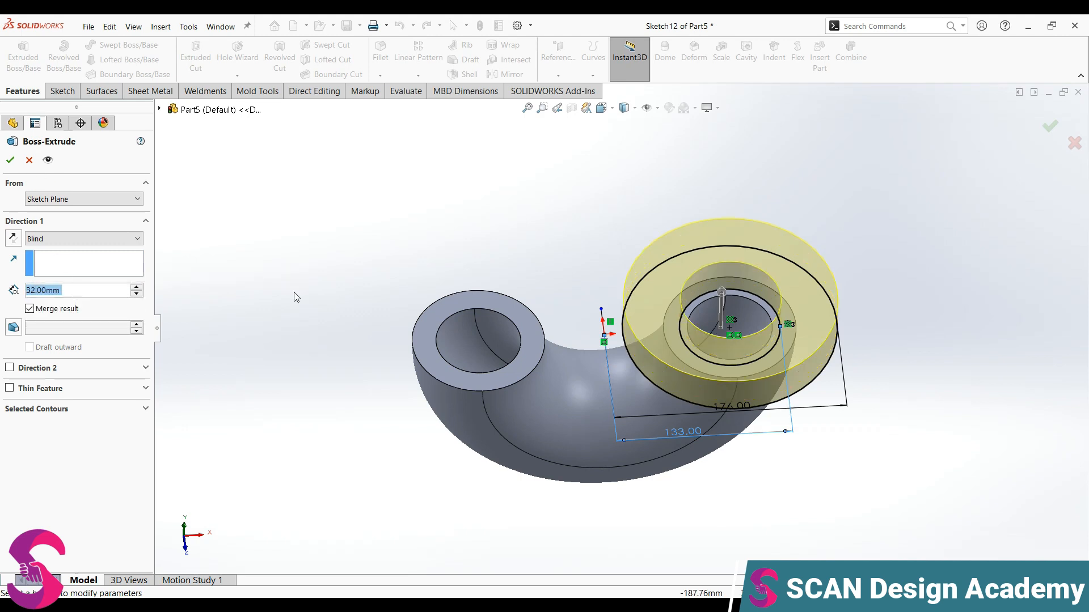
{"action": "key", "text": "Escape"}
Mirror the two flange circles about the vertical construction line onto the other pipe end
{"action": "mouse_move", "coordinate": [560, 183]}
{"action": "left_mouse_down"}
{"action": "mouse_move", "coordinate": [810, 398]}
{"action": "mouse_move", "coordinate": [898, 451]}
{"action": "left_mouse_up"}
{"action": "left_click", "coordinate": [61, 91]}
{"action": "left_click", "coordinate": [404, 45]}
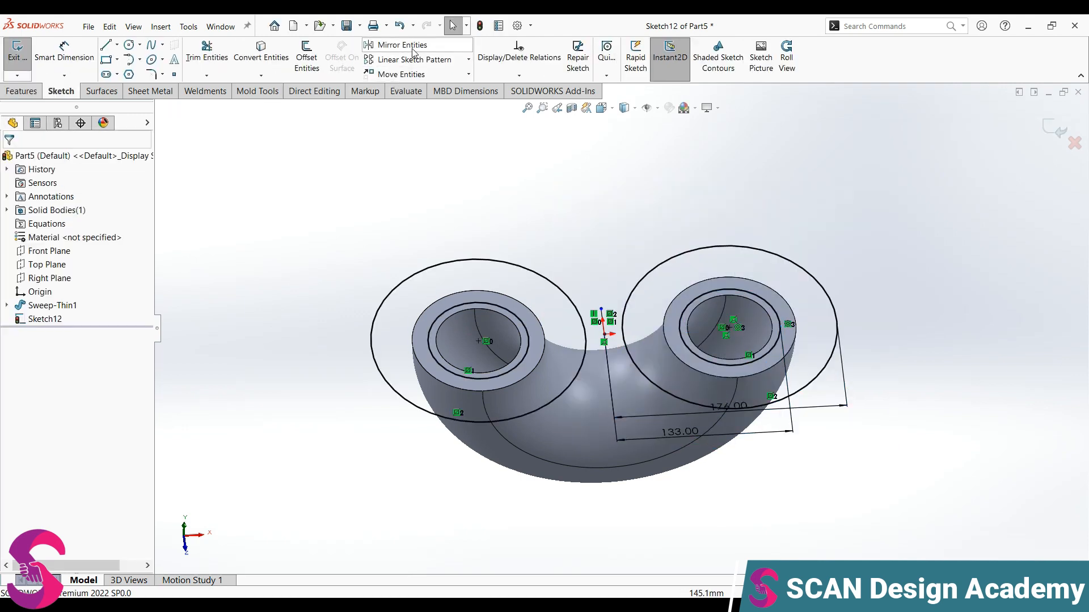
Extrude both ring profiles as a Blind boss 32 mm deep, merged with the pipe
{"action": "left_click", "coordinate": [21, 91]}
{"action": "left_click", "coordinate": [23, 56]}
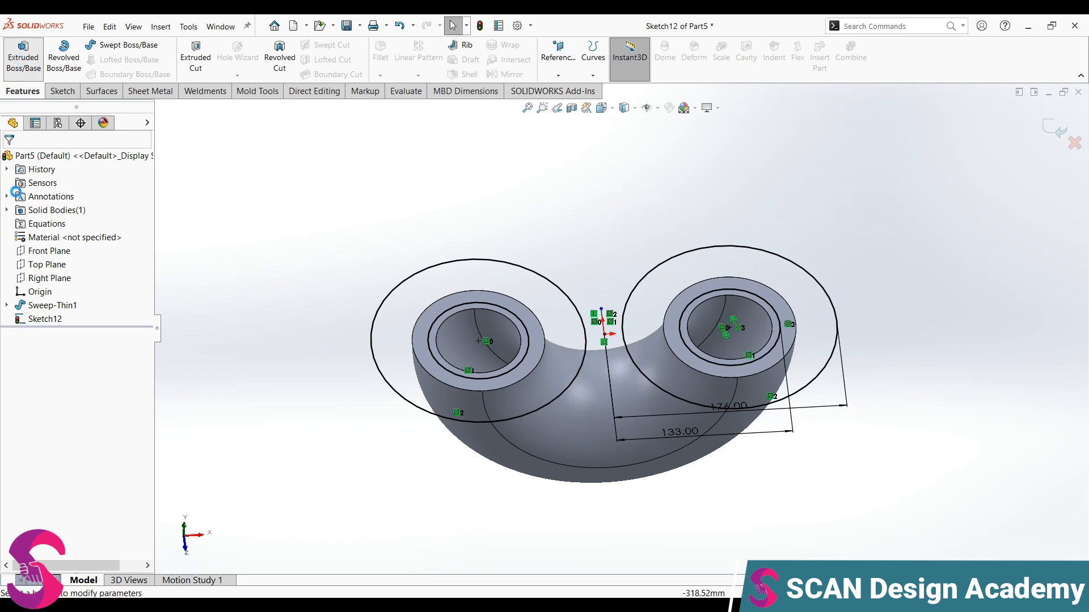
{"action": "left_click", "coordinate": [72, 238]}
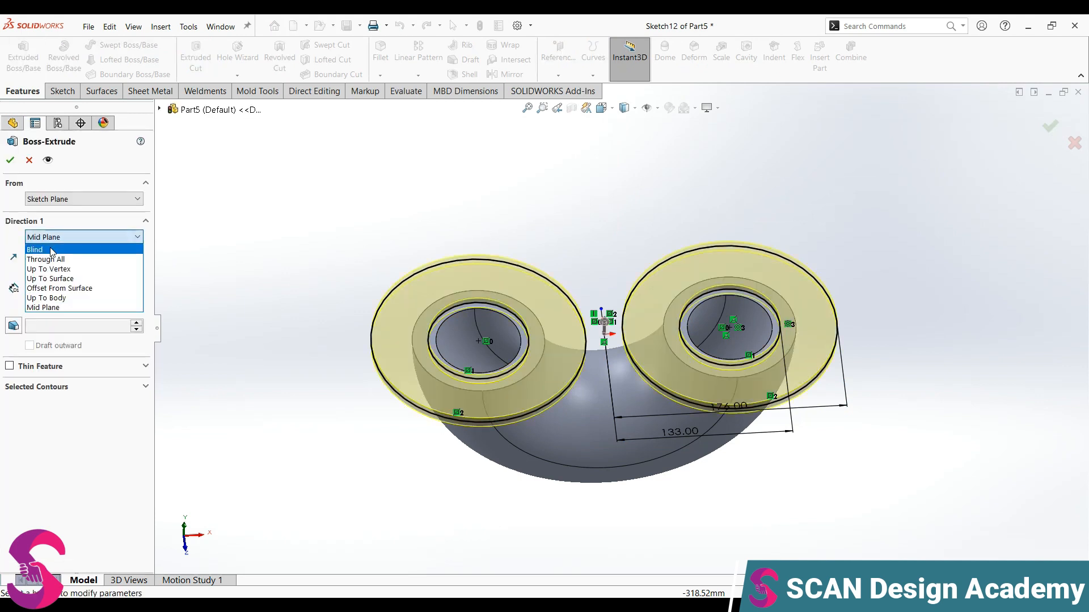
{"action": "left_click", "coordinate": [62, 248]}
{"action": "type", "text": "32"}
{"action": "key", "text": "Return"}
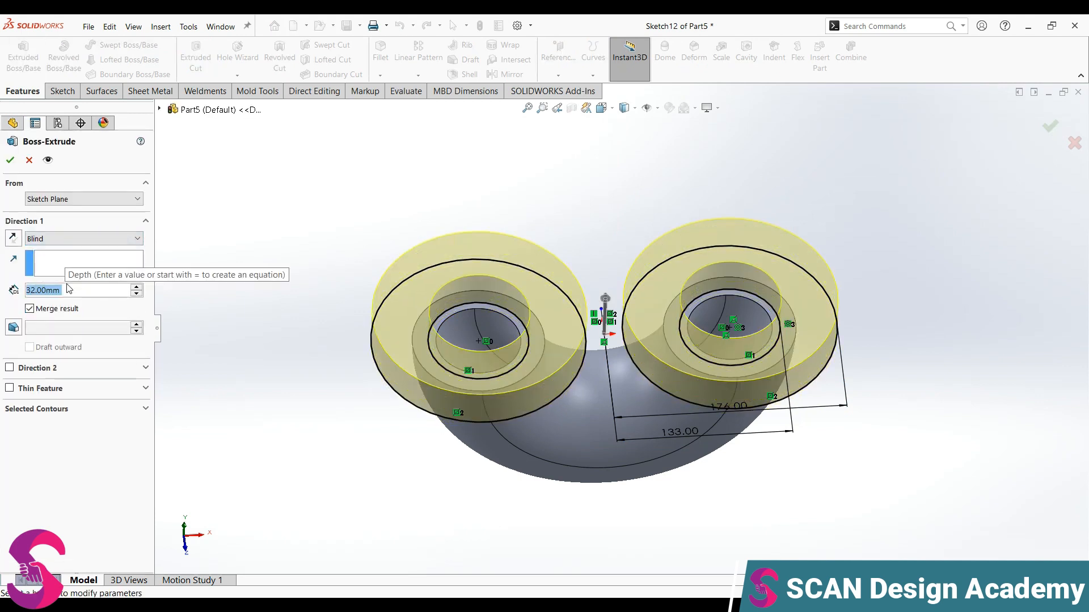
{"action": "left_click", "coordinate": [10, 159]}
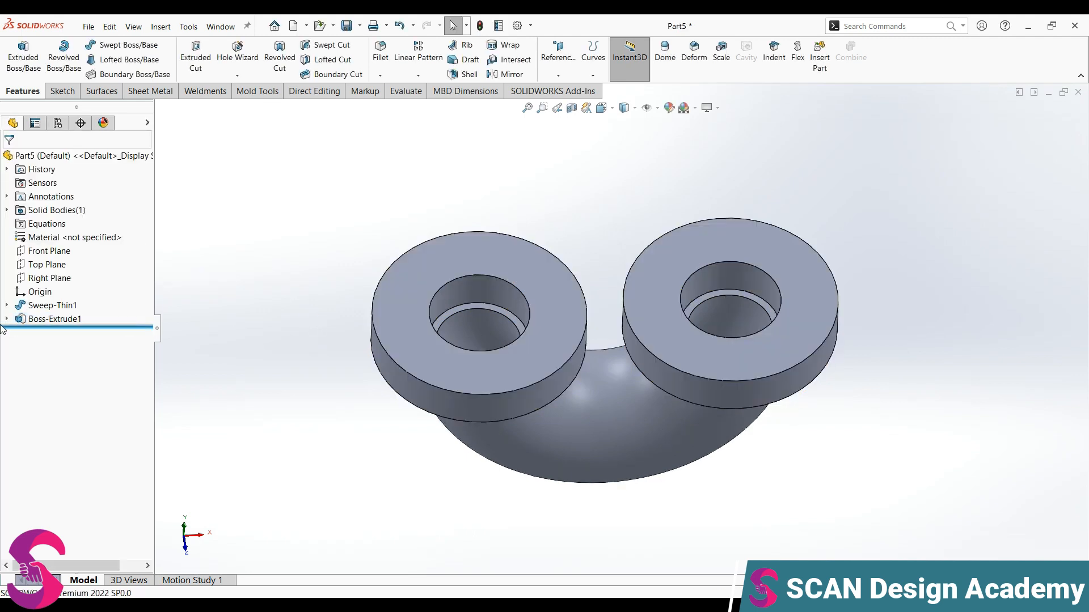
Start a sketch on the left flange's underside and draw a circle about 117 mm in diameter centred on the right flange
{"action": "middle_click_drag", "start_coordinate": [338, 390], "coordinate": [420, 288]}
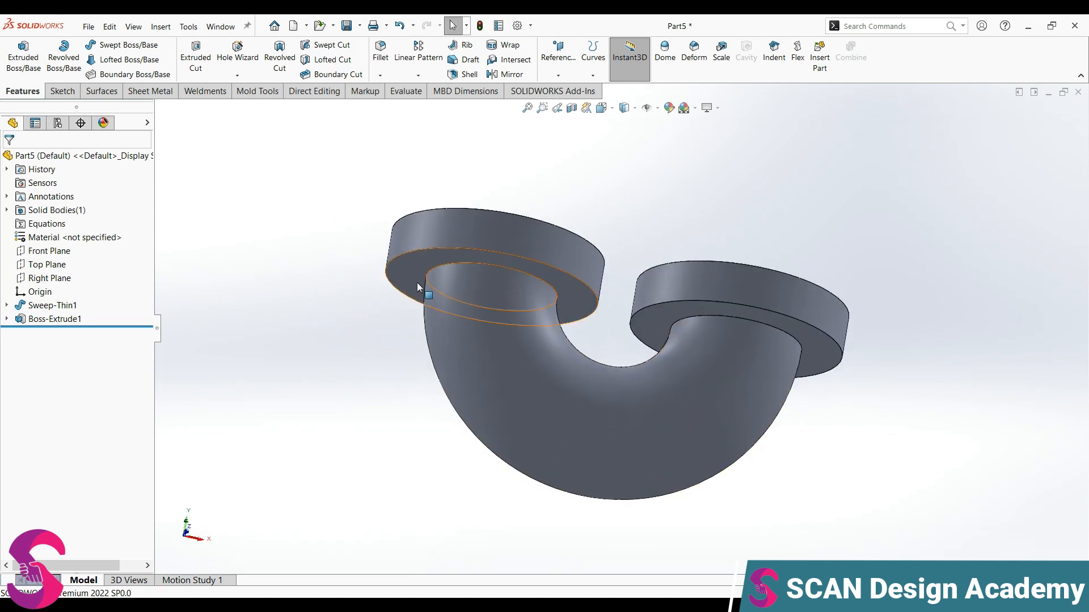
{"action": "left_click", "coordinate": [421, 287]}
{"action": "left_click", "coordinate": [463, 243]}
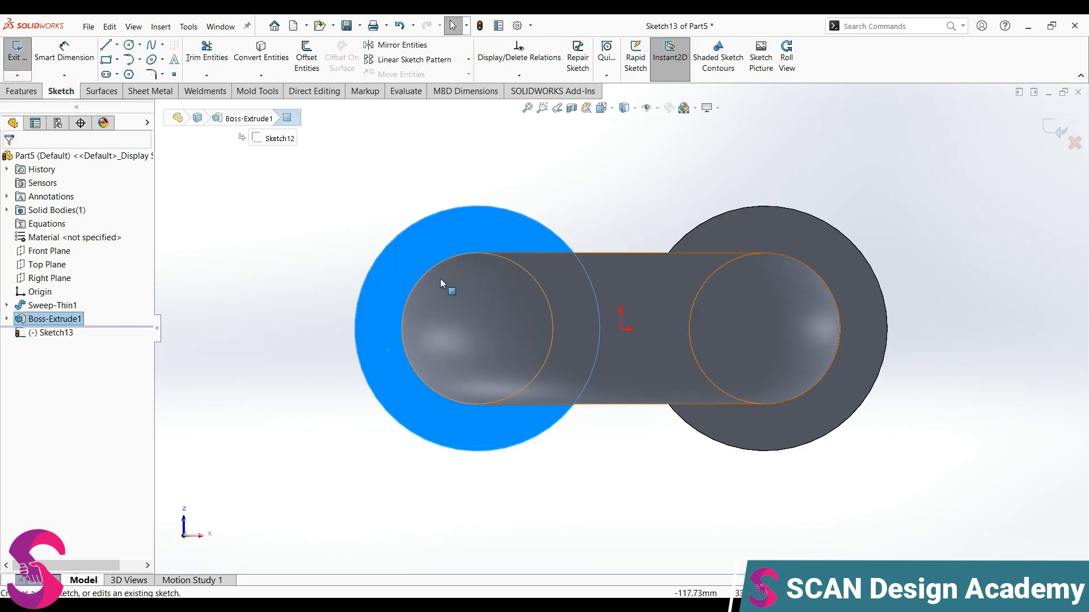
{"action": "left_click", "coordinate": [130, 46]}
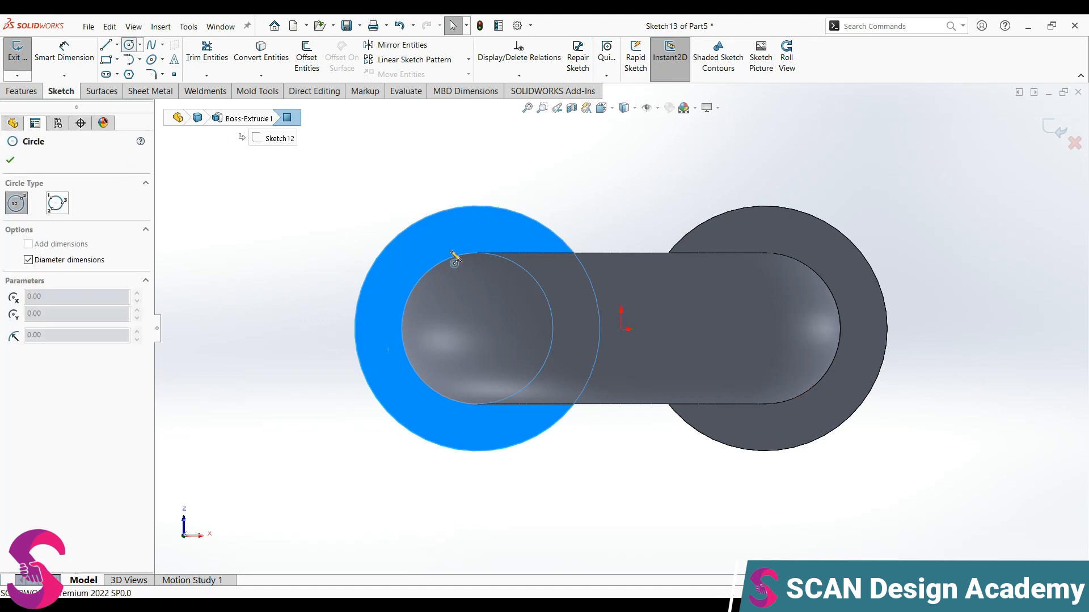
{"action": "left_click", "coordinate": [765, 329]}
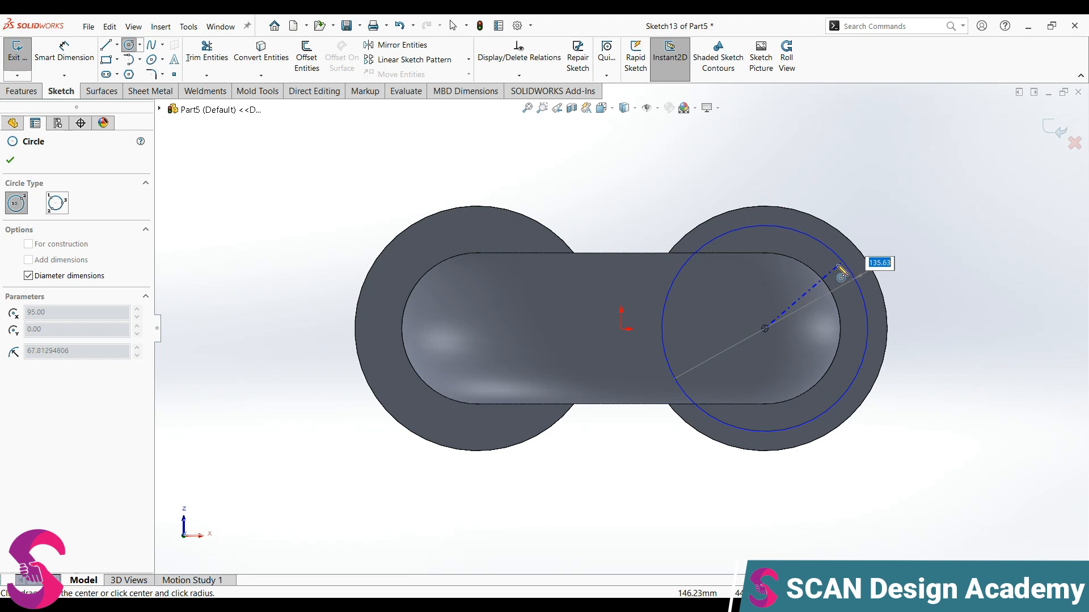
{"action": "left_click", "coordinate": [847, 292]}
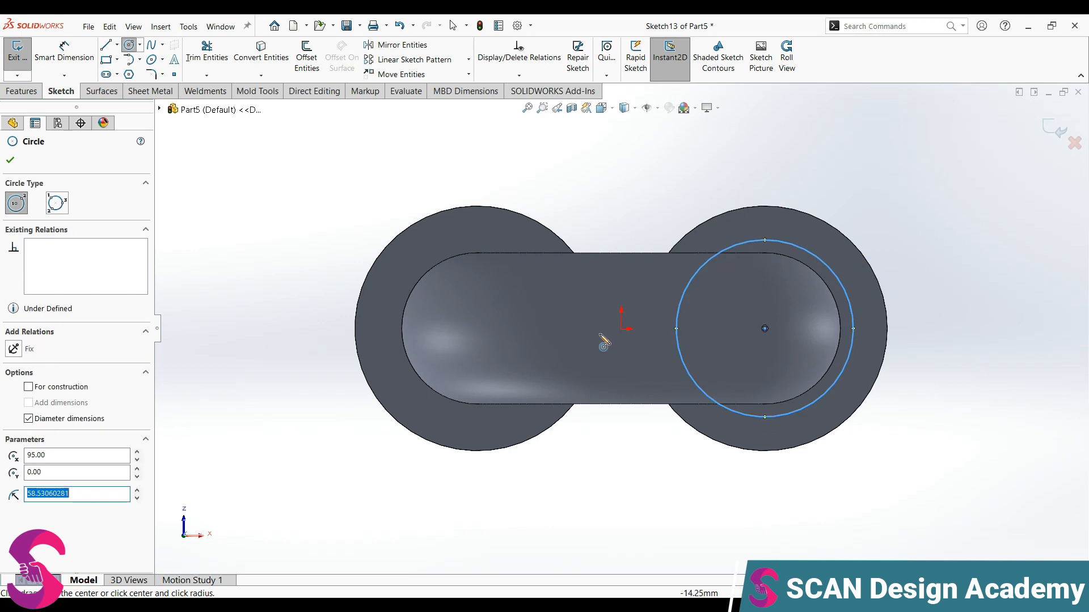
{"action": "key", "text": "Escape"}
Sketch a vertical line upward from the origin and make it an infinite construction line
{"action": "key", "text": "l"}
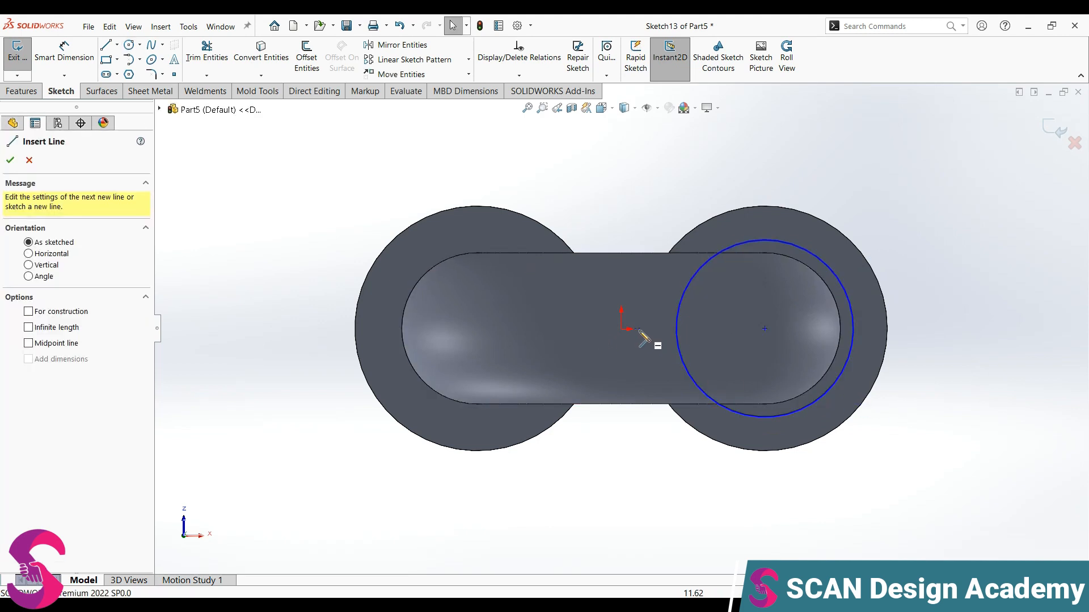
{"action": "left_click", "coordinate": [622, 329]}
{"action": "left_click", "coordinate": [622, 297]}
{"action": "key", "text": "Escape"}
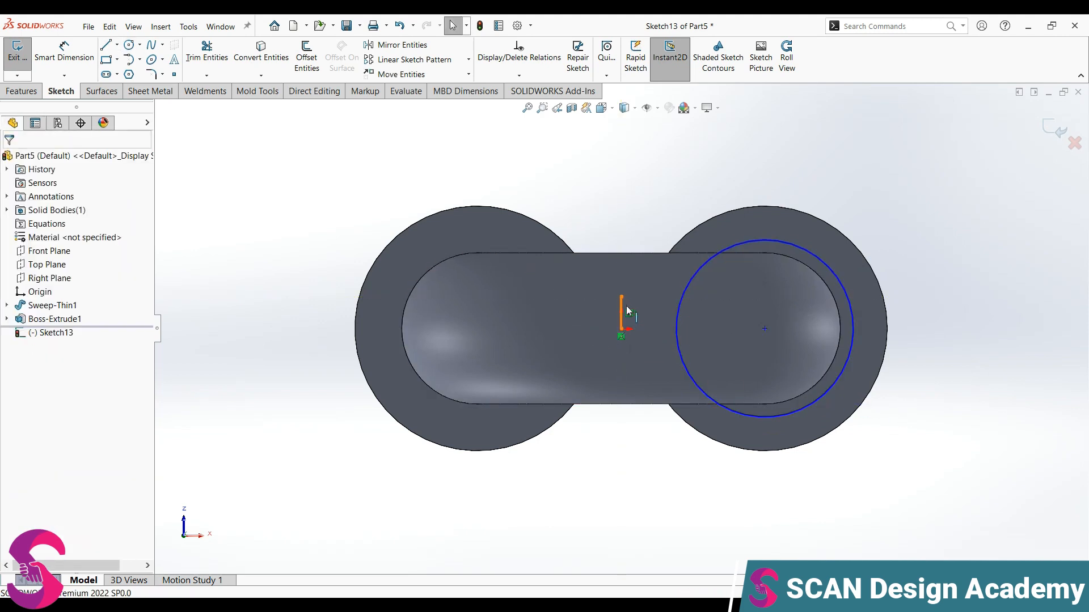
{"action": "left_click", "coordinate": [622, 311]}
{"action": "left_click", "coordinate": [741, 271]}
{"action": "key", "text": "d"}
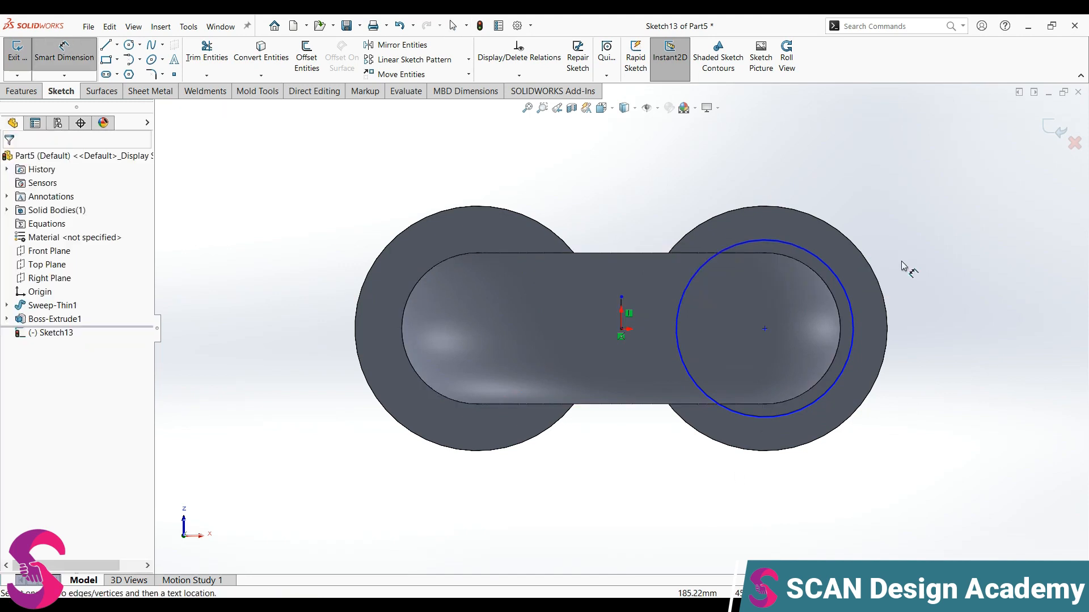
Dimension the gap between the sketched circle and the right pipe end's outer edge as 8 mm
{"action": "left_click", "coordinate": [851, 324]}
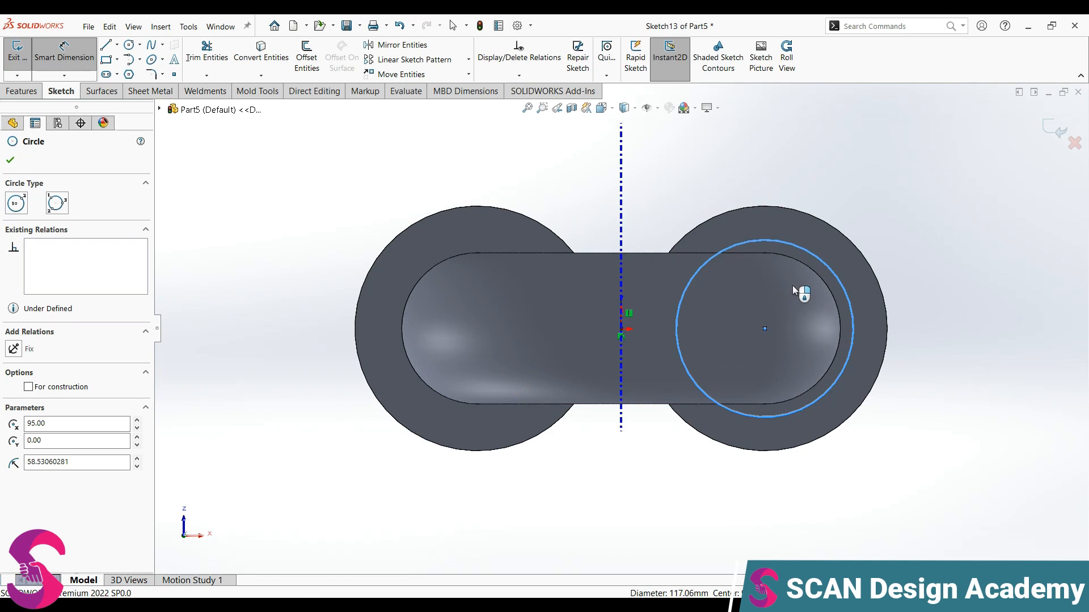
{"action": "left_click", "coordinate": [839, 296]}
{"action": "left_click", "coordinate": [841, 258]}
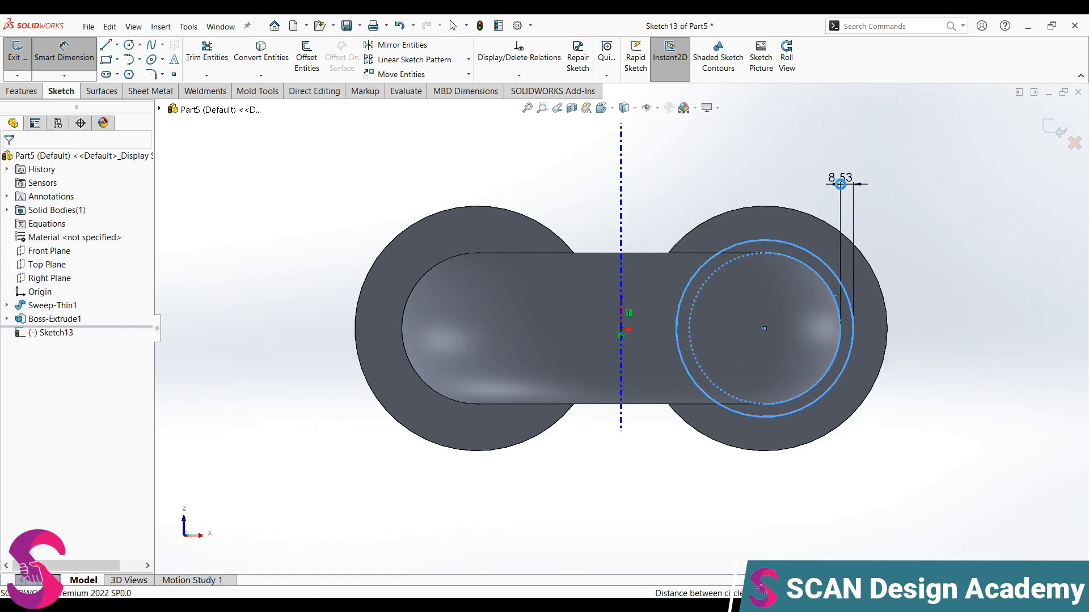
{"action": "left_click", "coordinate": [841, 184]}
{"action": "type", "text": "8"}
{"action": "key", "text": "Return"}
{"action": "key", "text": "Escape"}
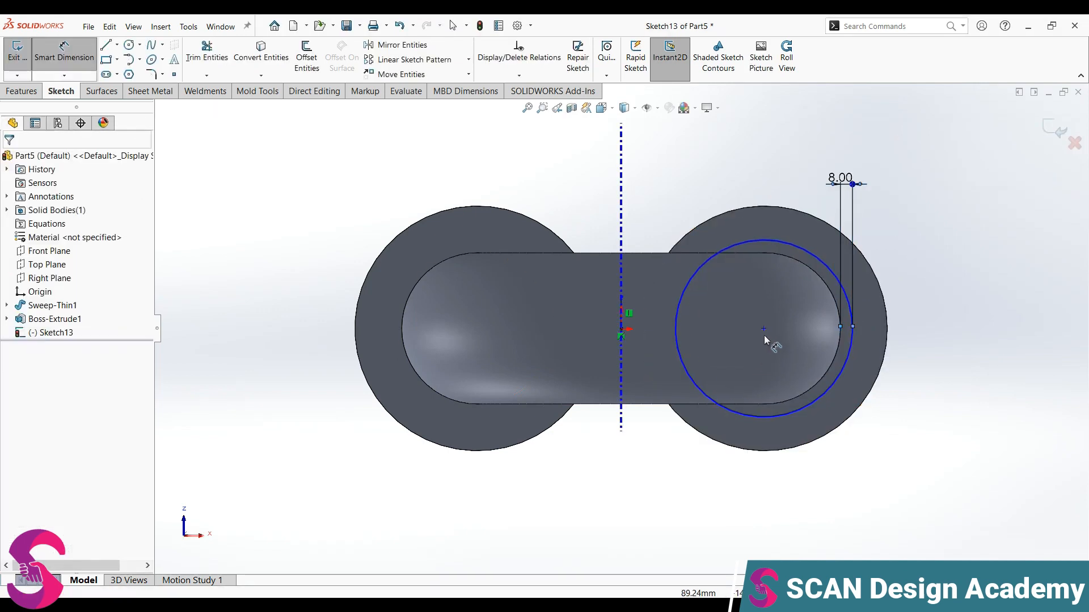
Make the circle's centre point concentric with the outer edge of the right flange
{"action": "left_click", "coordinate": [763, 329]}
{"action": "left_click", "coordinate": [883, 301], "text": "ctrl"}
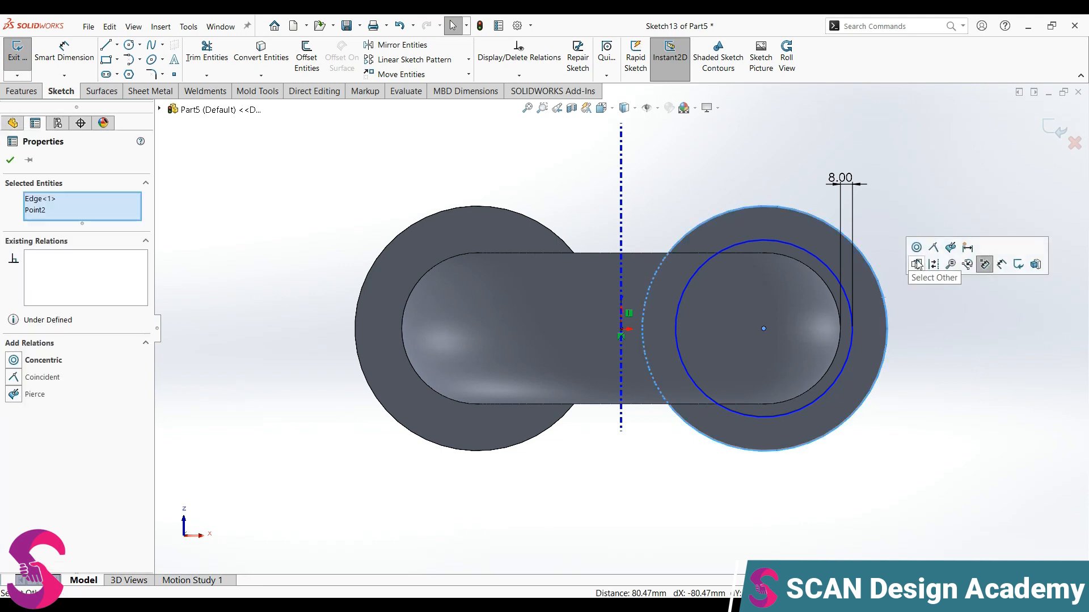
{"action": "left_click", "coordinate": [915, 248]}
Mirror the circle about the vertical construction line and delete the conflicting 8 mm dimension
{"action": "left_click_drag", "start_coordinate": [478, 133], "coordinate": [960, 499]}
{"action": "left_click", "coordinate": [397, 44]}
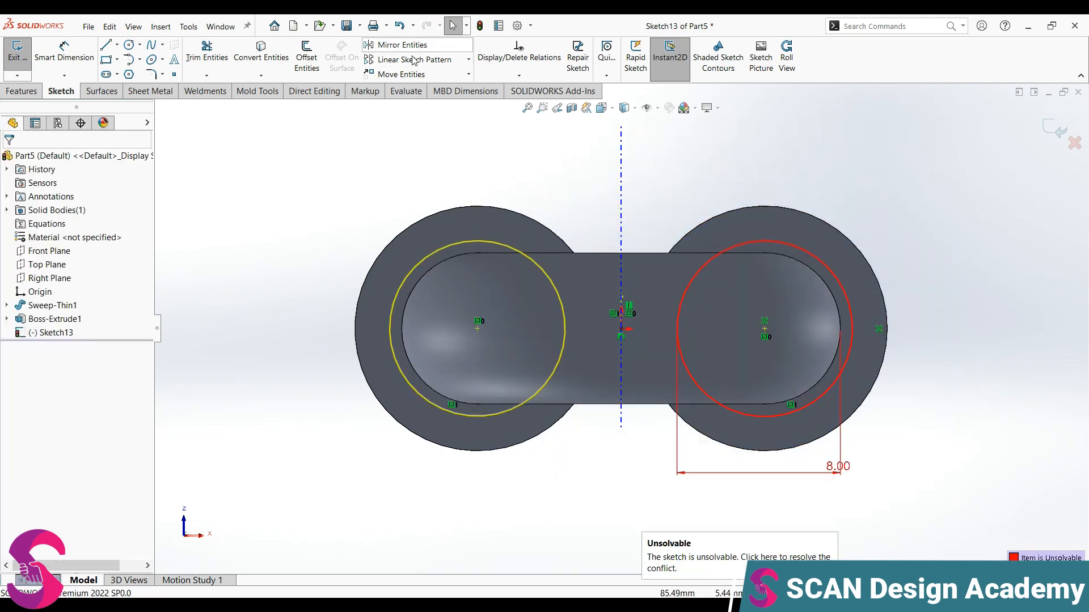
{"action": "left_click_drag", "start_coordinate": [839, 469], "coordinate": [809, 504]}
{"action": "key", "text": "Delete"}
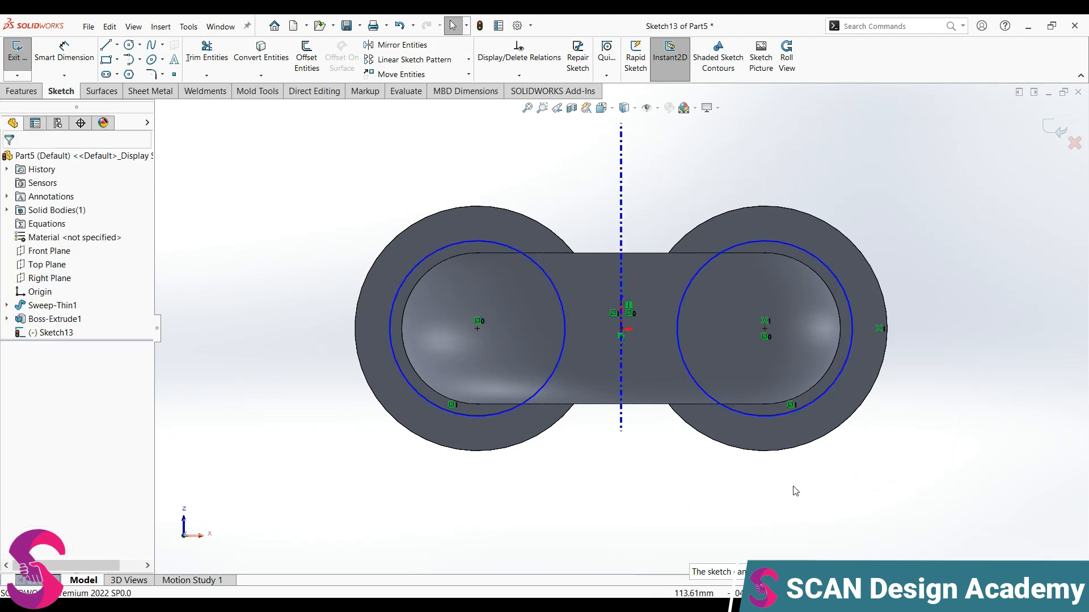
Dimension the right circle's offset from the pipe's outer edge as 8 mm
{"action": "left_click", "coordinate": [842, 339]}
{"action": "left_click", "coordinate": [855, 332]}
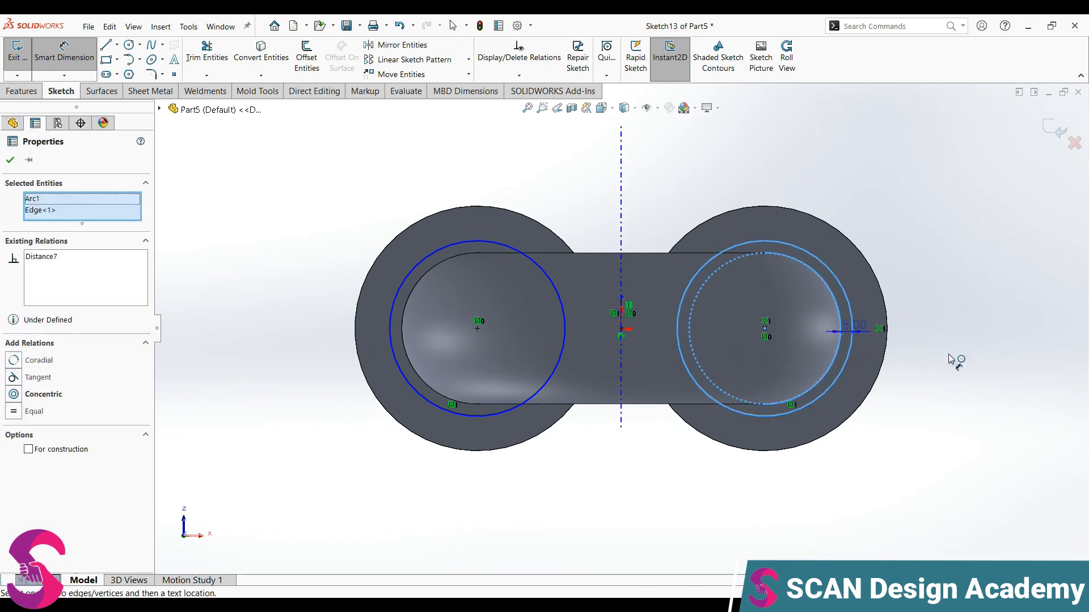
{"action": "left_click", "coordinate": [952, 363]}
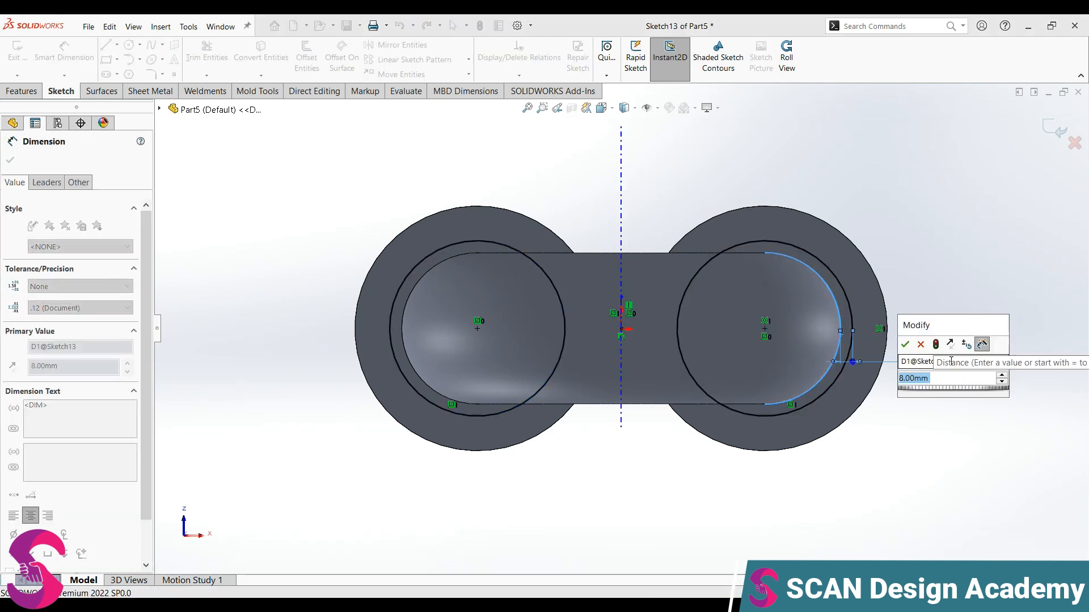
{"action": "left_click", "coordinate": [906, 344]}
{"action": "key", "text": "Escape"}
{"action": "key", "text": "Escape"}
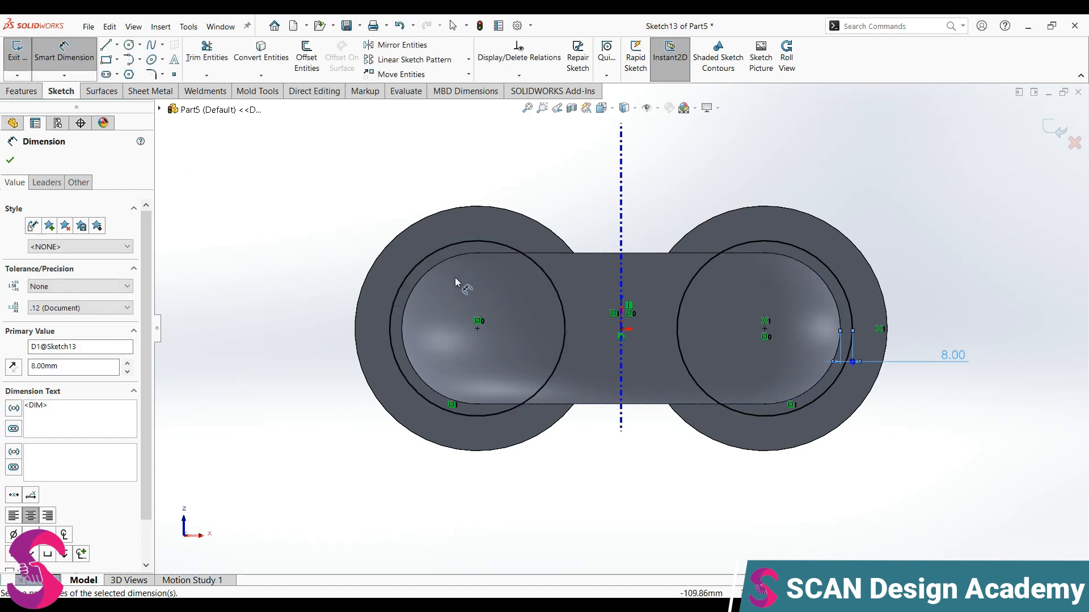
Convert the outer circular edges of both pipe ends into sketch entities
{"action": "left_click", "coordinate": [428, 271]}
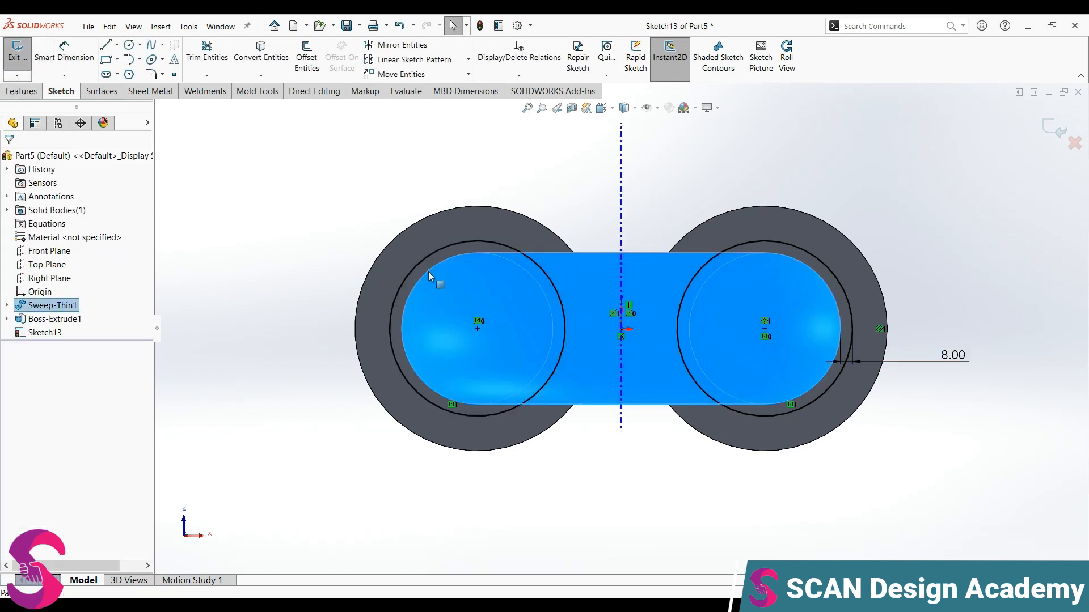
{"action": "left_click", "coordinate": [791, 257]}
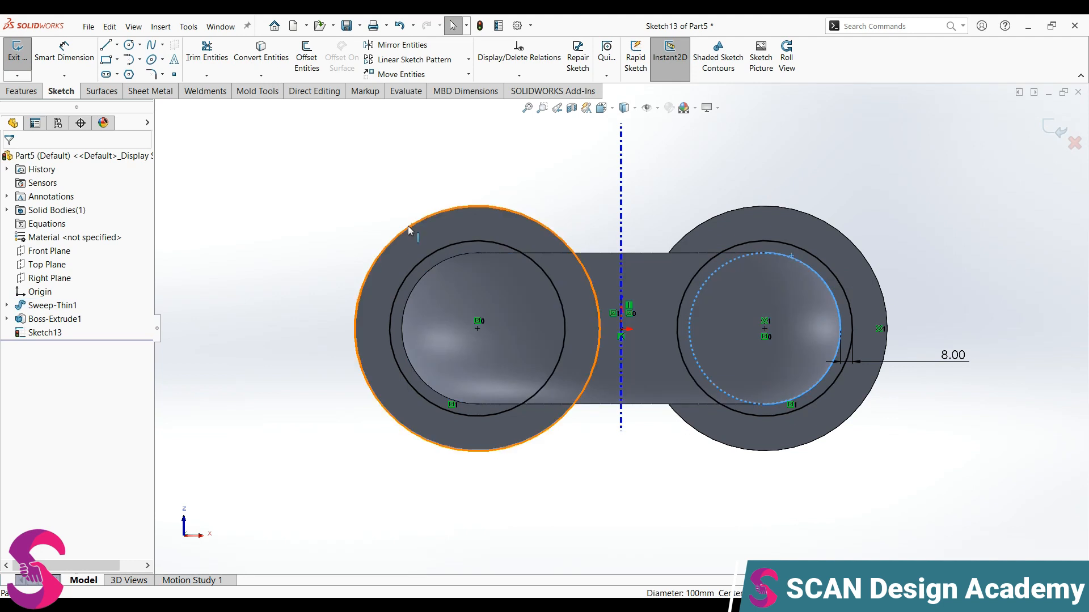
{"action": "left_click", "coordinate": [443, 260], "text": "ctrl"}
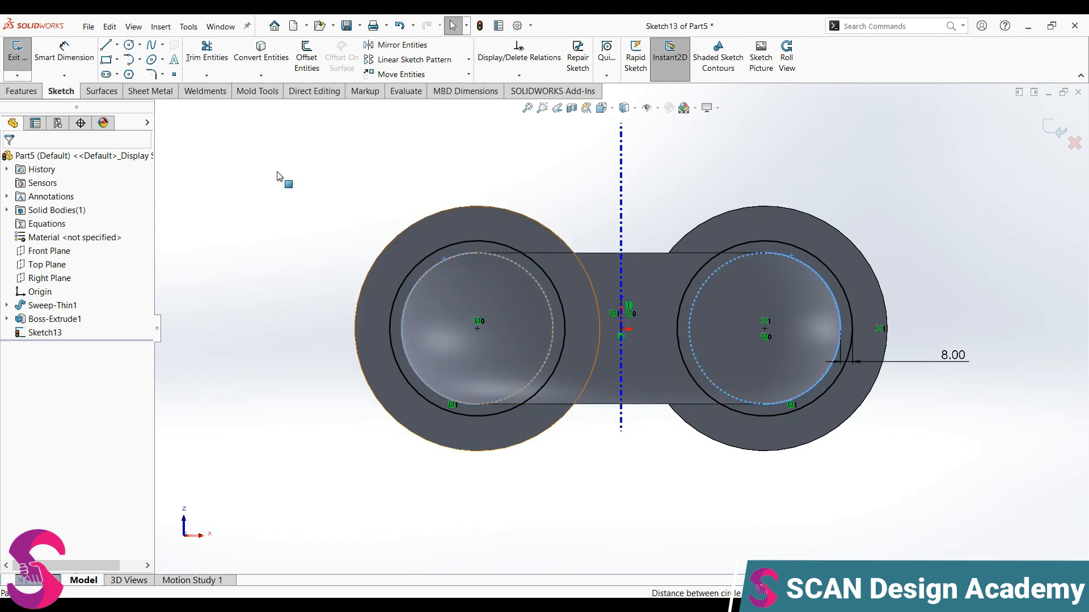
{"action": "left_click", "coordinate": [258, 77]}
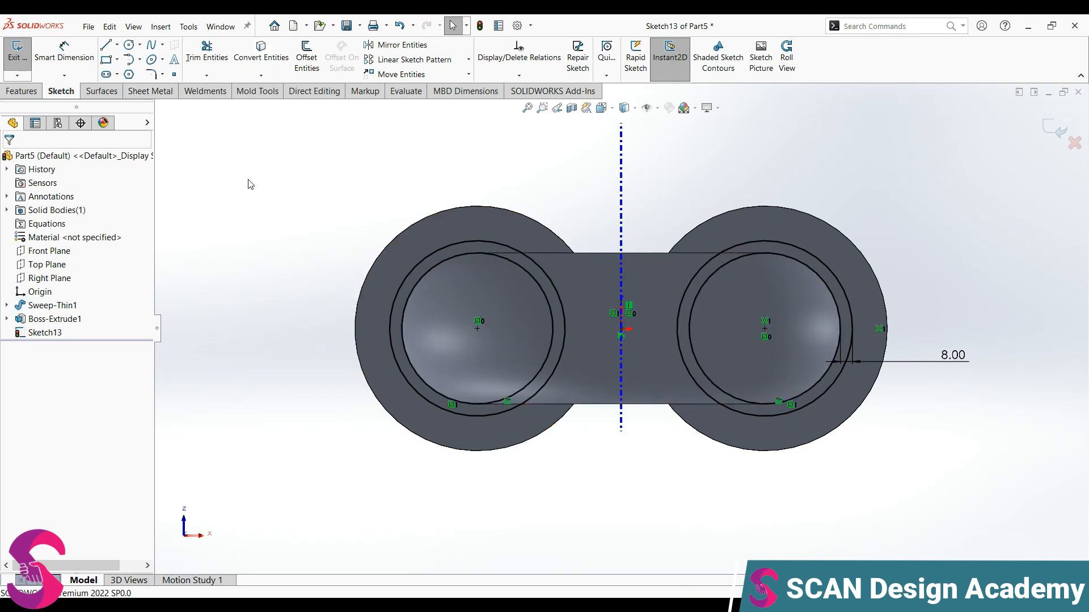
Extrude both thin ring profiles as a Blind boss 14 mm down along the pipe, merged with the body
{"action": "left_click", "coordinate": [21, 91]}
{"action": "left_click", "coordinate": [23, 57]}
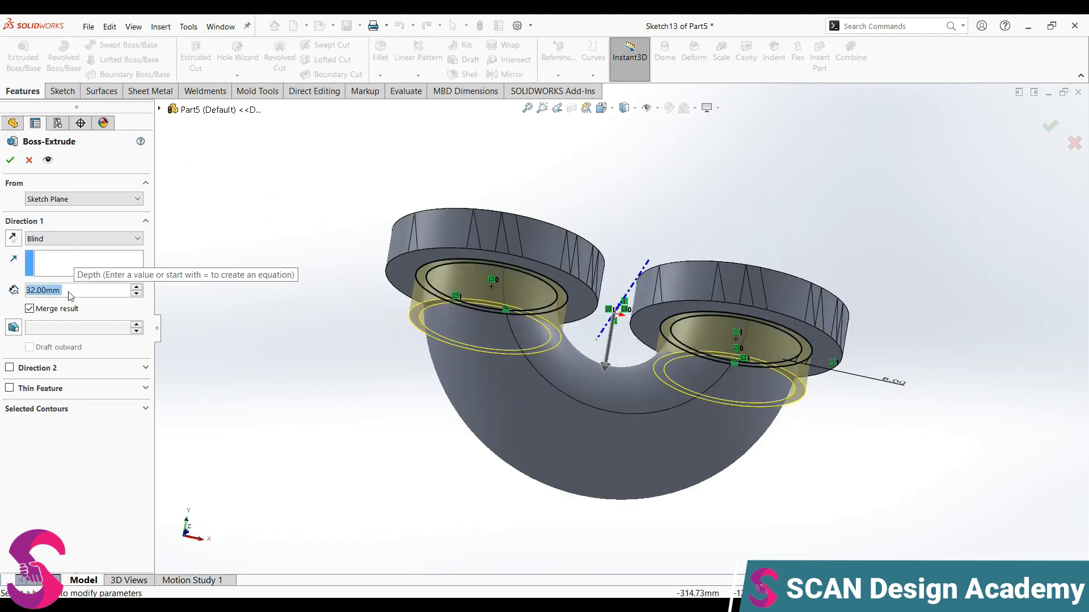
{"action": "type", "text": "14"}
{"action": "key", "text": "Return"}
{"action": "left_click", "coordinate": [10, 160]}
{"action": "middle_click_drag", "start_coordinate": [262, 304], "coordinate": [614, 307]}
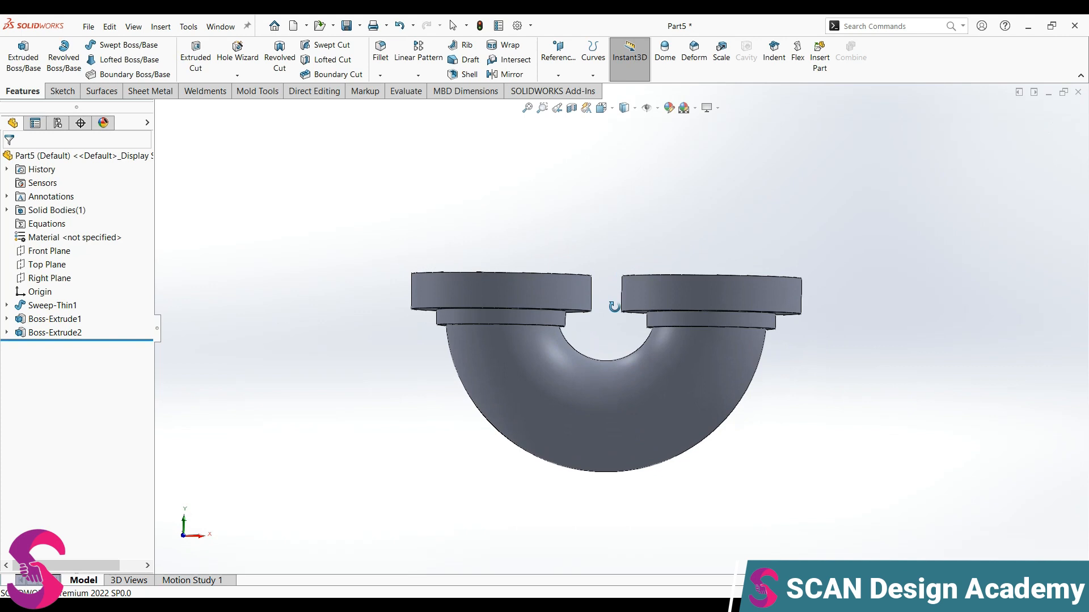
{"action": "middle_click_drag", "start_coordinate": [614, 307], "coordinate": [620, 446]}
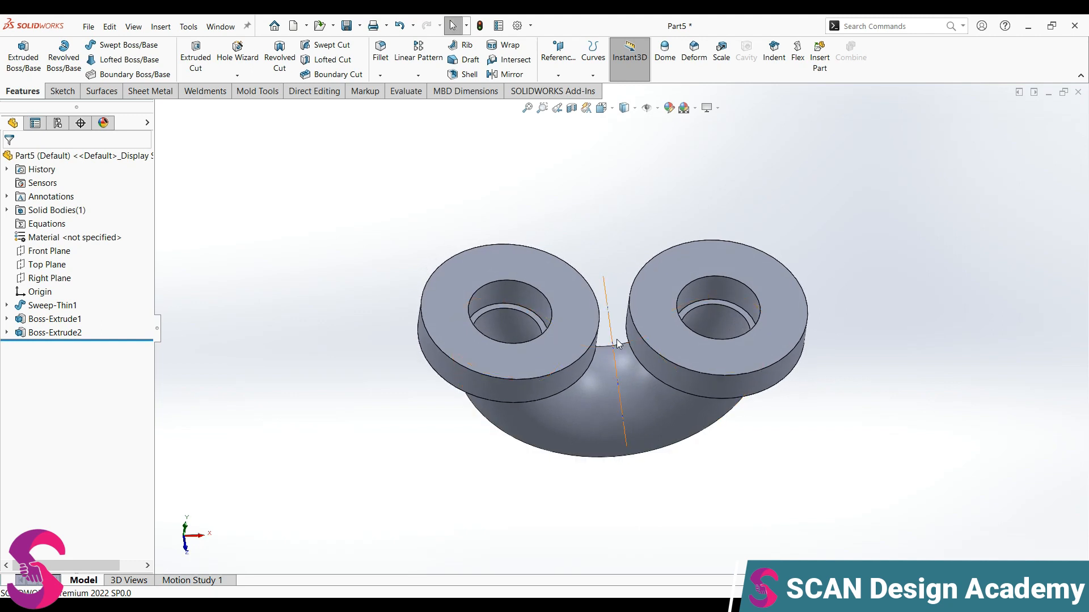
Sketch a center rectangle 80 mm wide and 50 mm high at the origin on the flanges' top face
{"action": "left_click", "coordinate": [584, 292]}
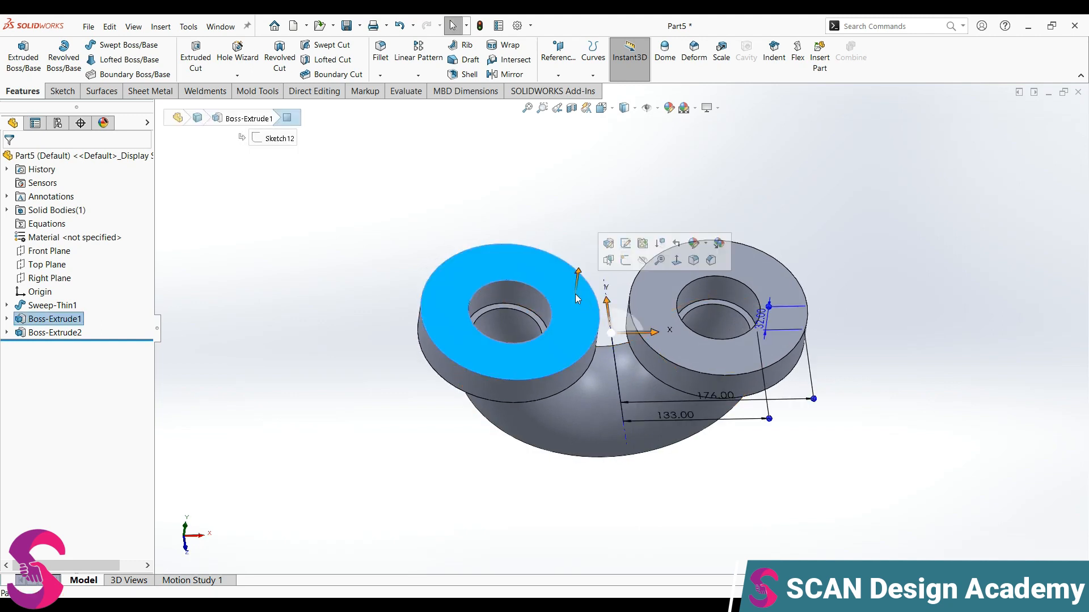
{"action": "left_click", "coordinate": [625, 261]}
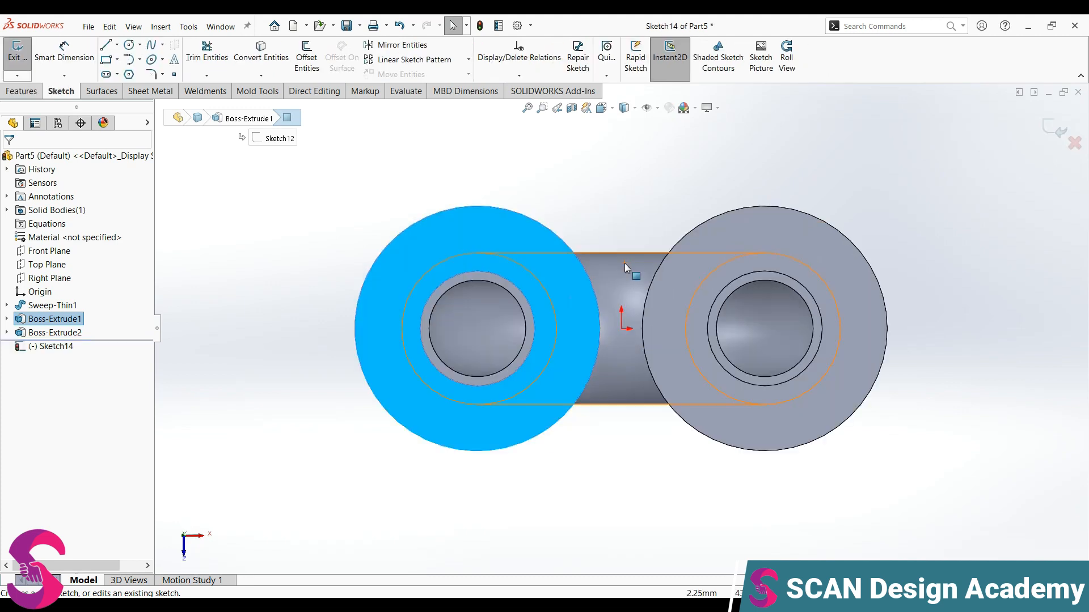
{"action": "left_click", "coordinate": [106, 59]}
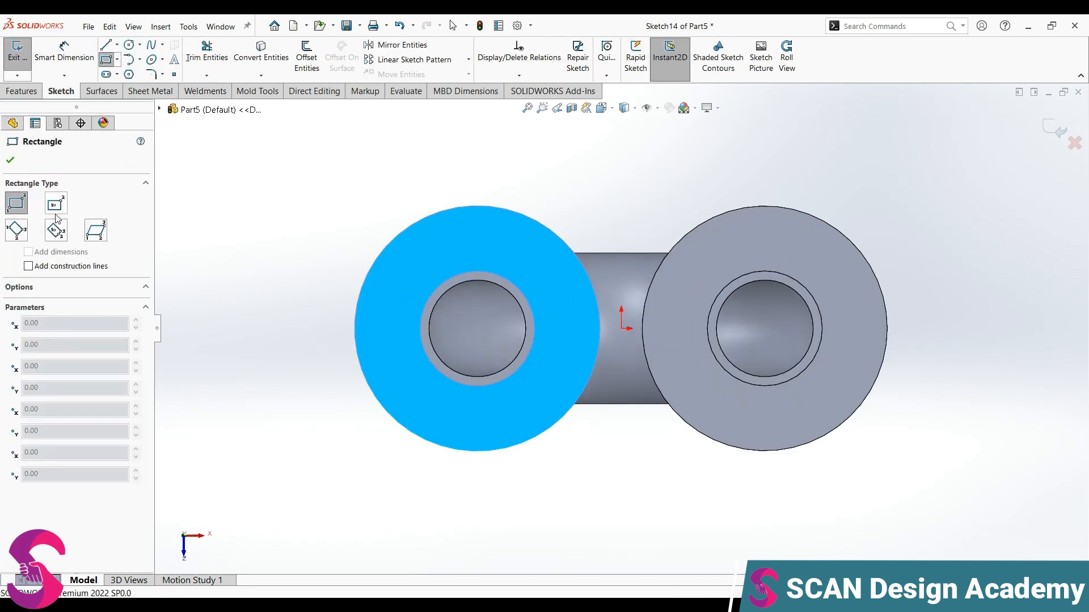
{"action": "left_click", "coordinate": [621, 328]}
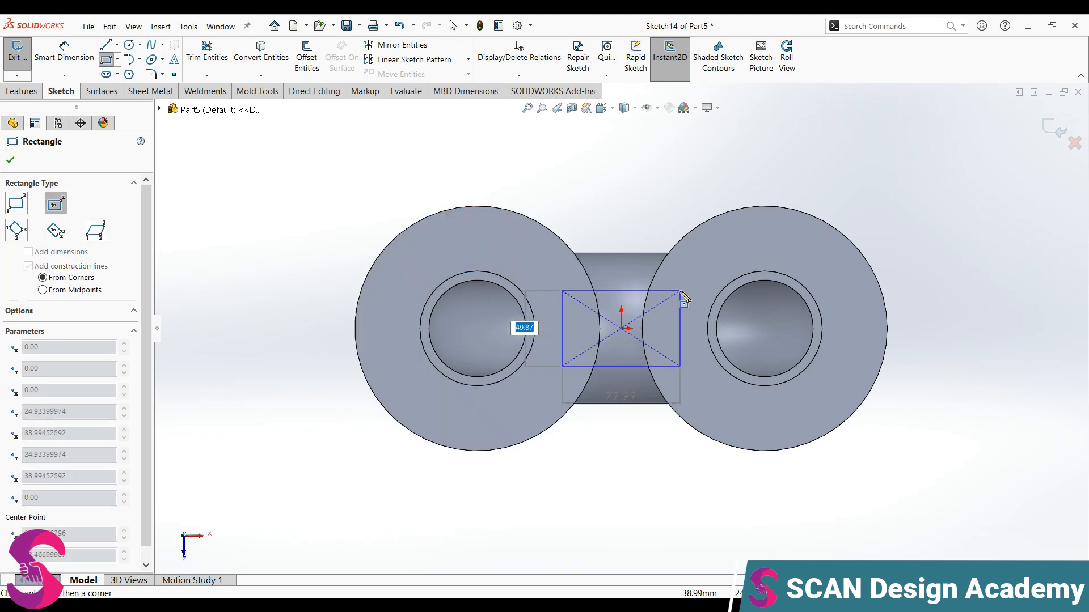
{"action": "key", "text": "Tab"}
{"action": "type", "text": "80"}
{"action": "key", "text": "Return"}
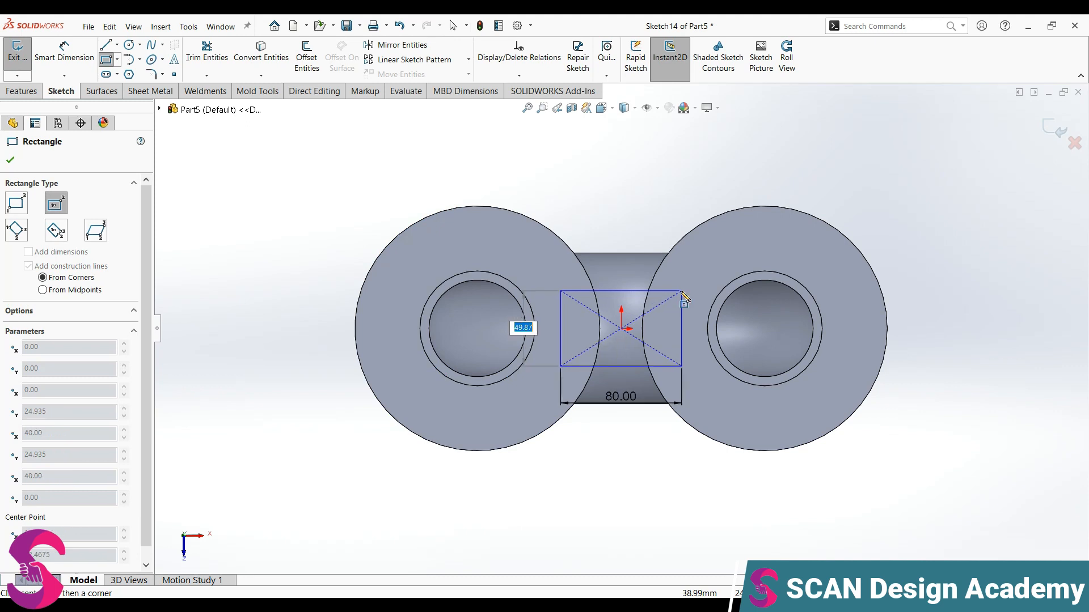
{"action": "type", "text": "50"}
{"action": "key", "text": "Return"}
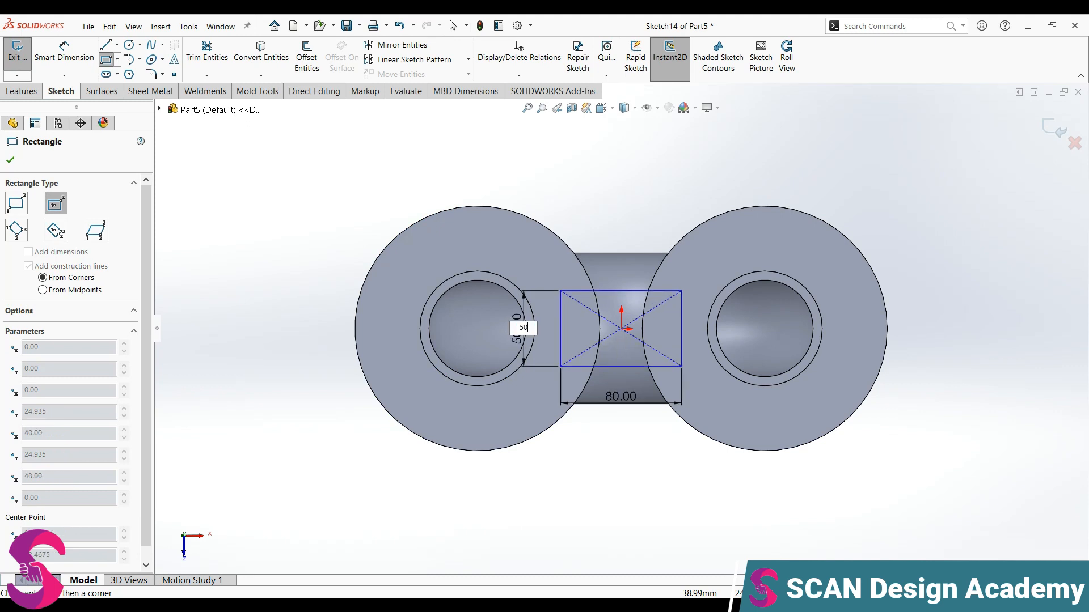
{"action": "key", "text": "Escape"}
Extrude the rectangle as a Blind boss 32 mm down between the flanges, merged with the body
{"action": "left_click", "coordinate": [22, 90]}
{"action": "left_click", "coordinate": [24, 57]}
{"action": "type", "text": "32"}
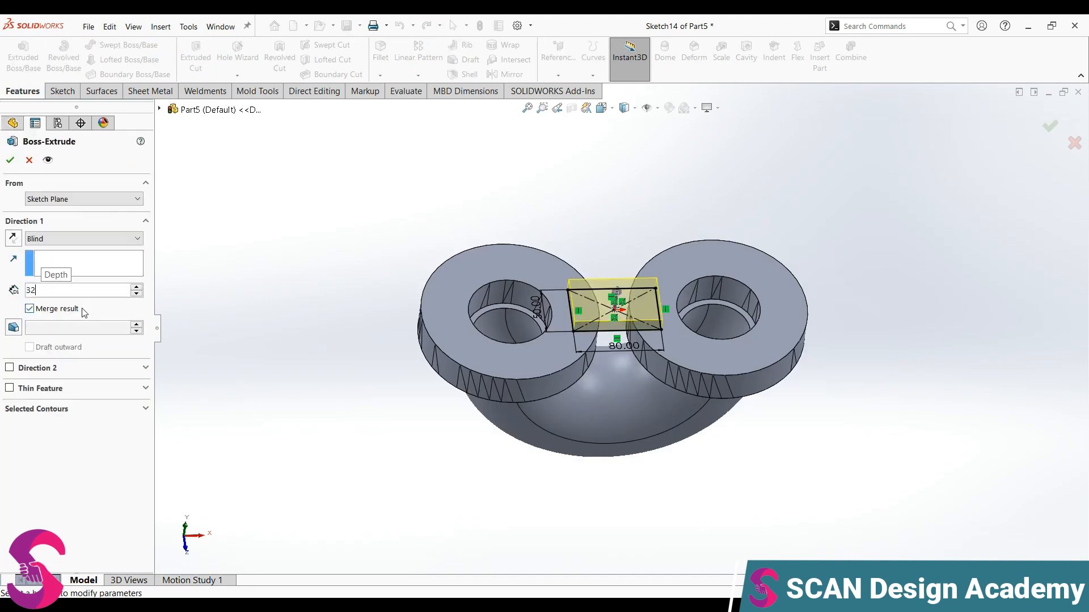
{"action": "key", "text": "Return"}
{"action": "left_click", "coordinate": [13, 238]}
{"action": "middle_click_drag", "start_coordinate": [496, 352], "coordinate": [498, 264]}
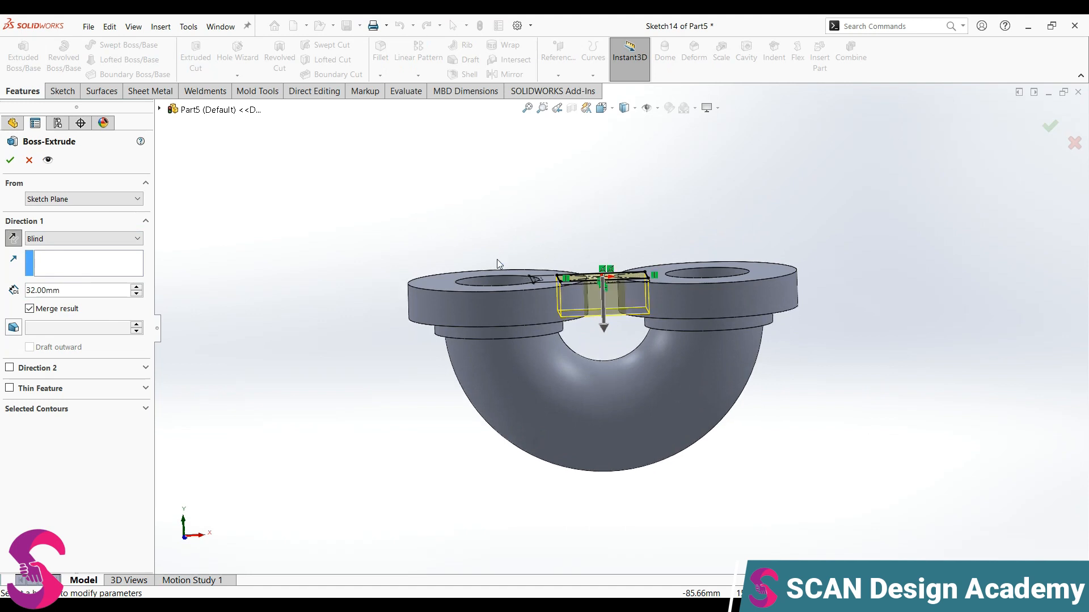
{"action": "left_click", "coordinate": [9, 159]}
Create a reference plane offset 220 mm below the flanges' top face, using the flipped direction
{"action": "middle_click_drag", "start_coordinate": [338, 246], "coordinate": [478, 536]}
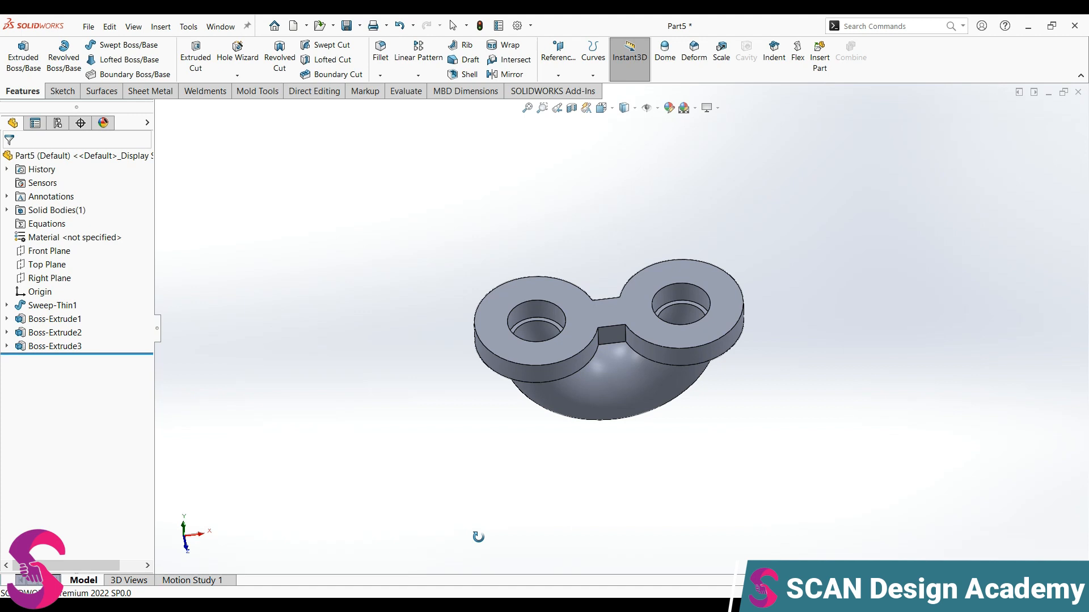
{"action": "middle_click_drag", "start_coordinate": [478, 536], "coordinate": [483, 448]}
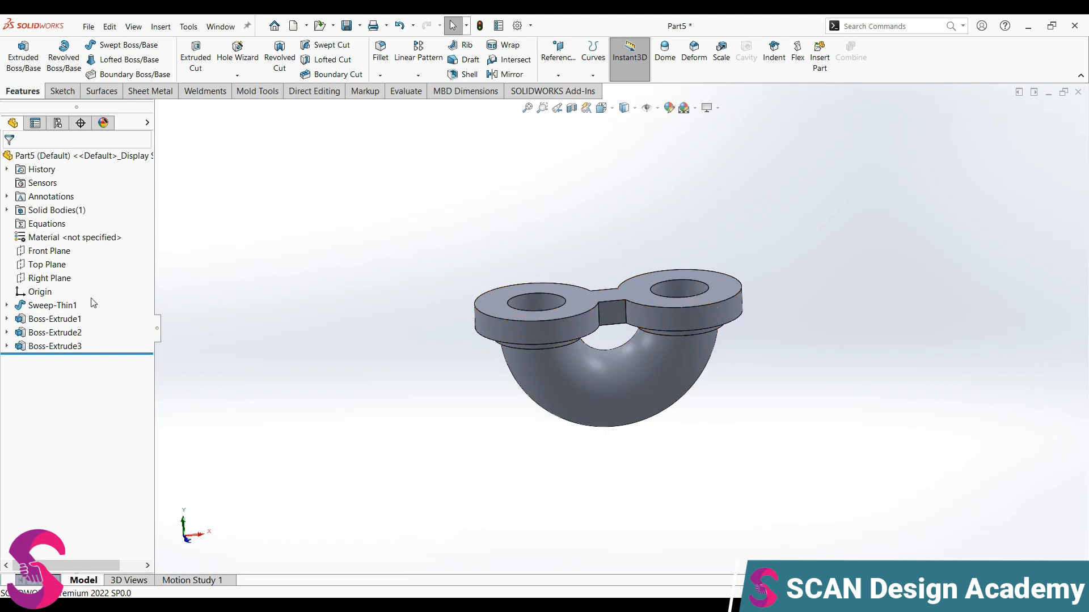
{"action": "left_click", "coordinate": [558, 54]}
{"action": "left_click", "coordinate": [567, 89]}
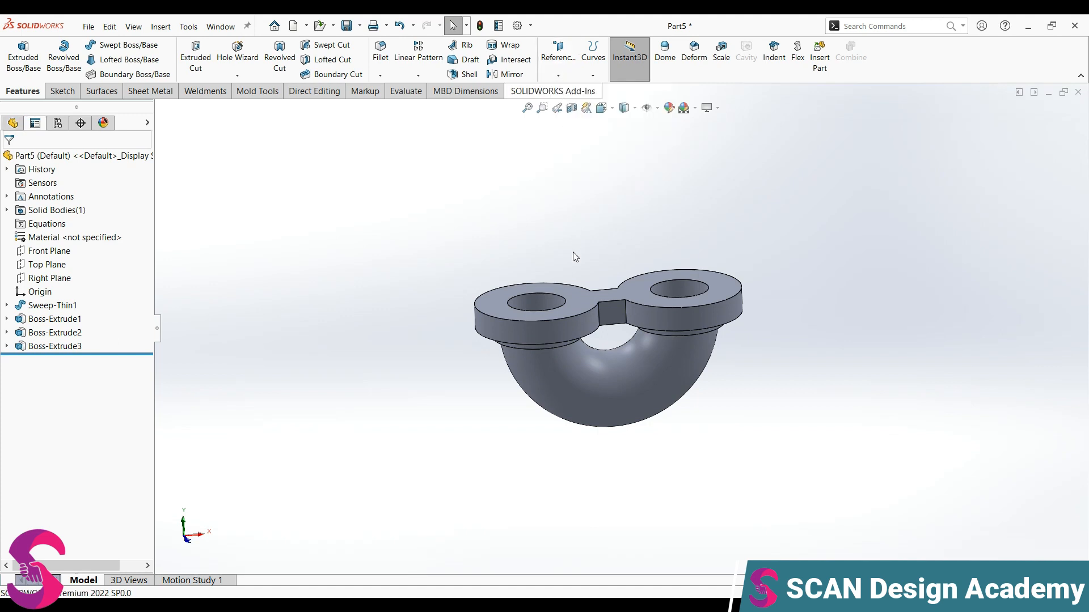
{"action": "left_click", "coordinate": [573, 297]}
{"action": "left_click", "coordinate": [30, 358]}
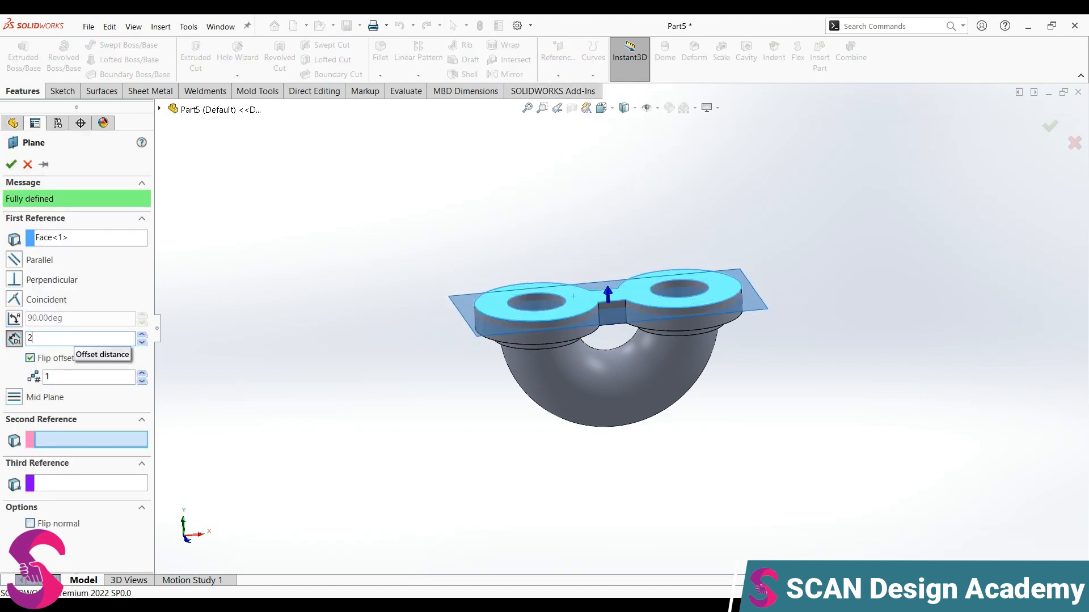
{"action": "type", "text": "220"}
{"action": "key", "text": "Return"}
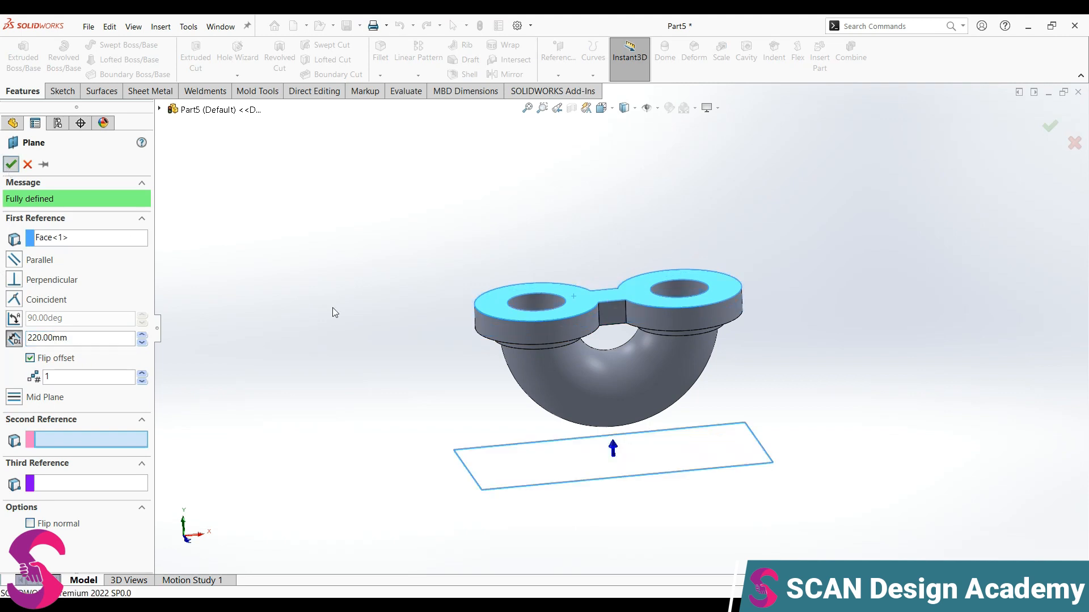
{"action": "key", "text": "Return"}
Sketch two concentric circles of 100 mm and 64 mm diameter at the origin on the offset plane, viewed from below
{"action": "left_click", "coordinate": [522, 465]}
{"action": "left_click", "coordinate": [573, 441]}
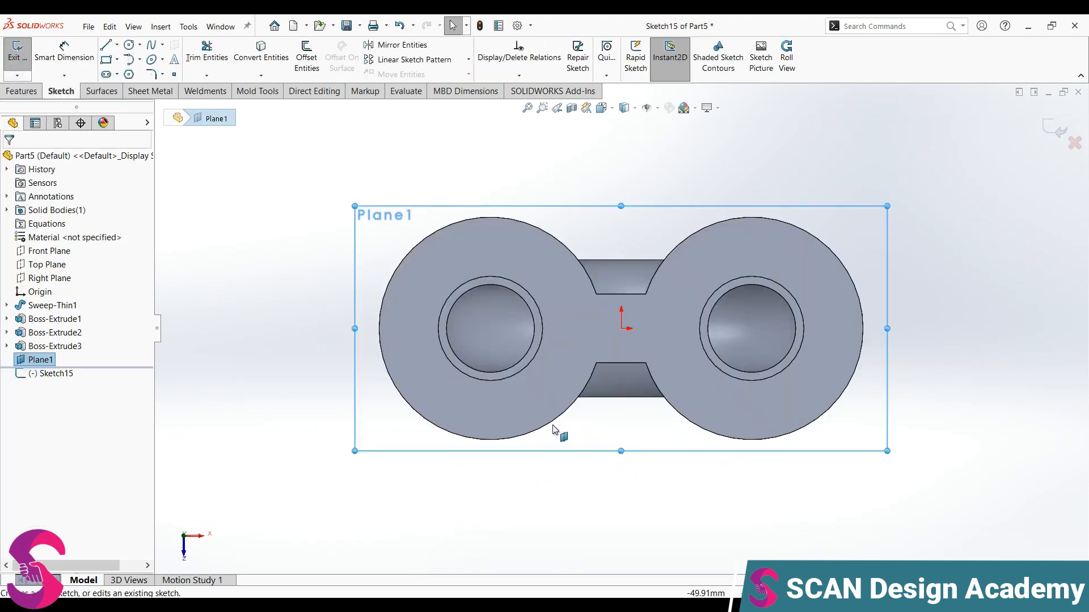
{"action": "key", "text": "space"}
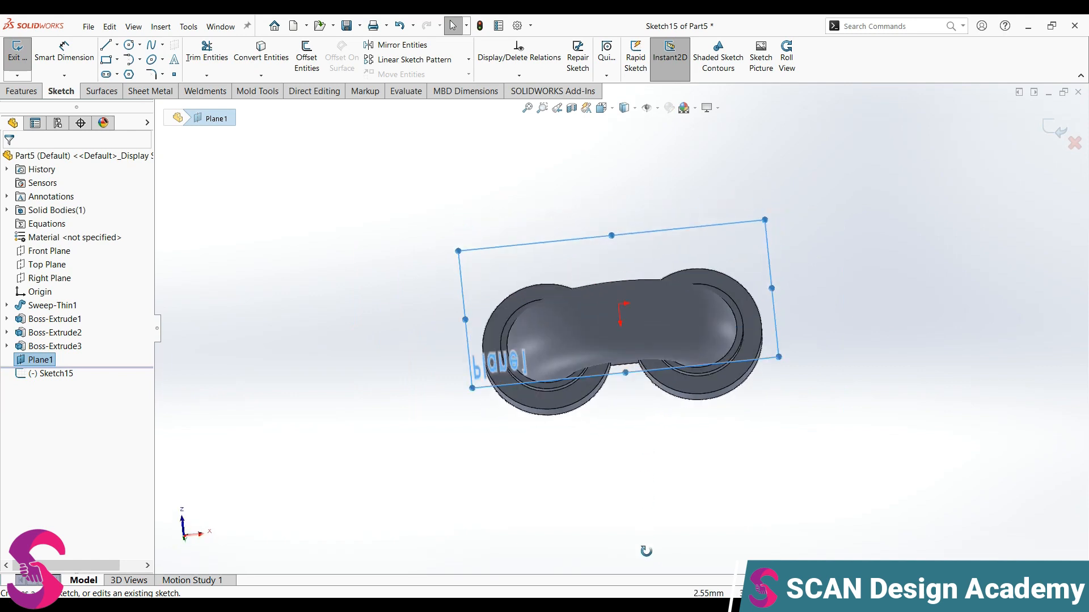
{"action": "left_click", "coordinate": [561, 379]}
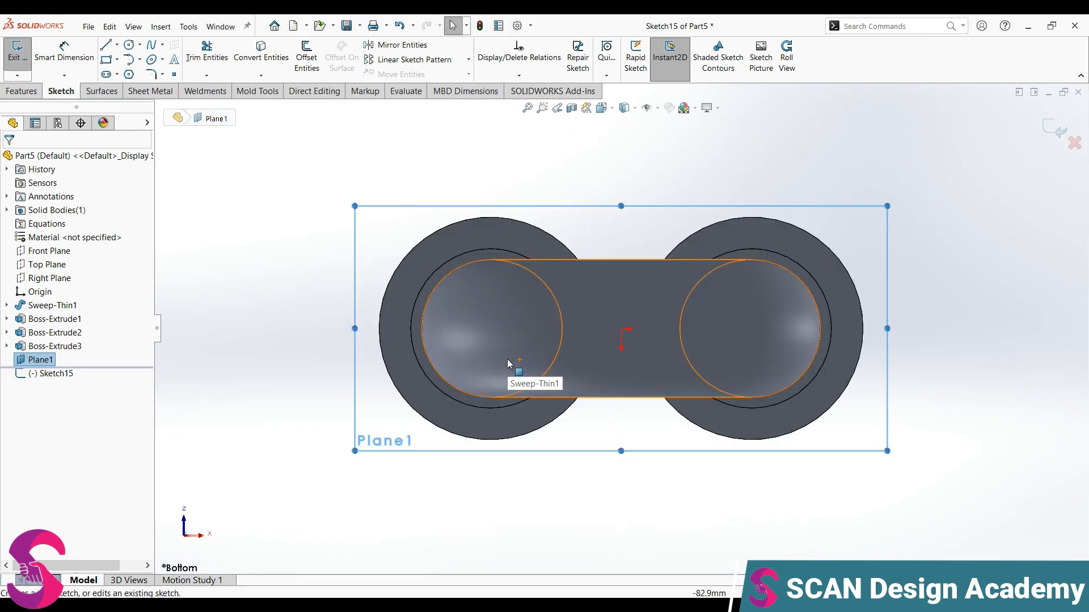
{"action": "left_click", "coordinate": [129, 45]}
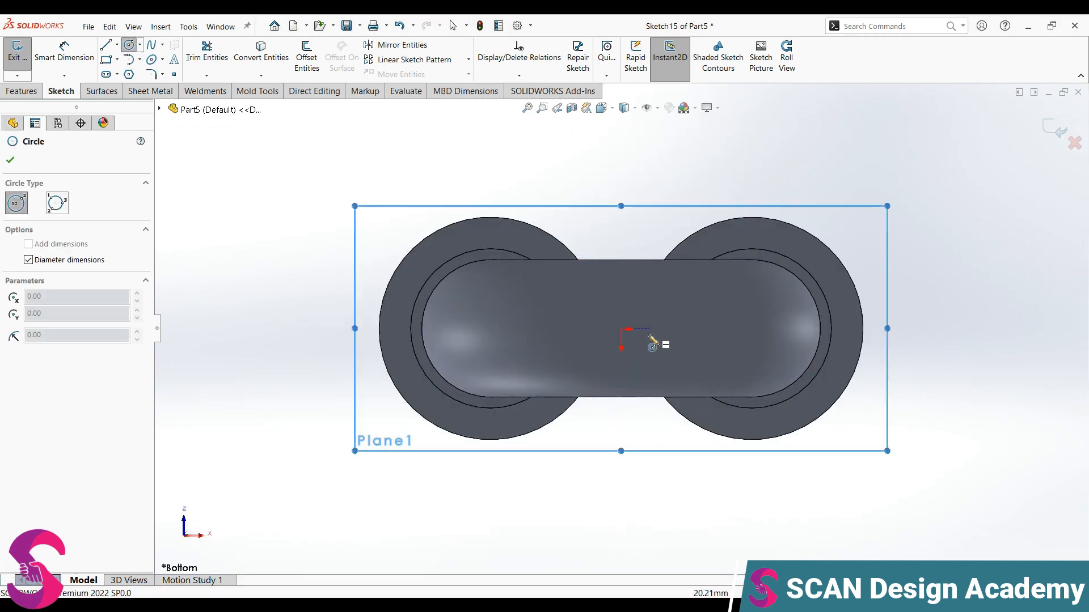
{"action": "left_click", "coordinate": [621, 329]}
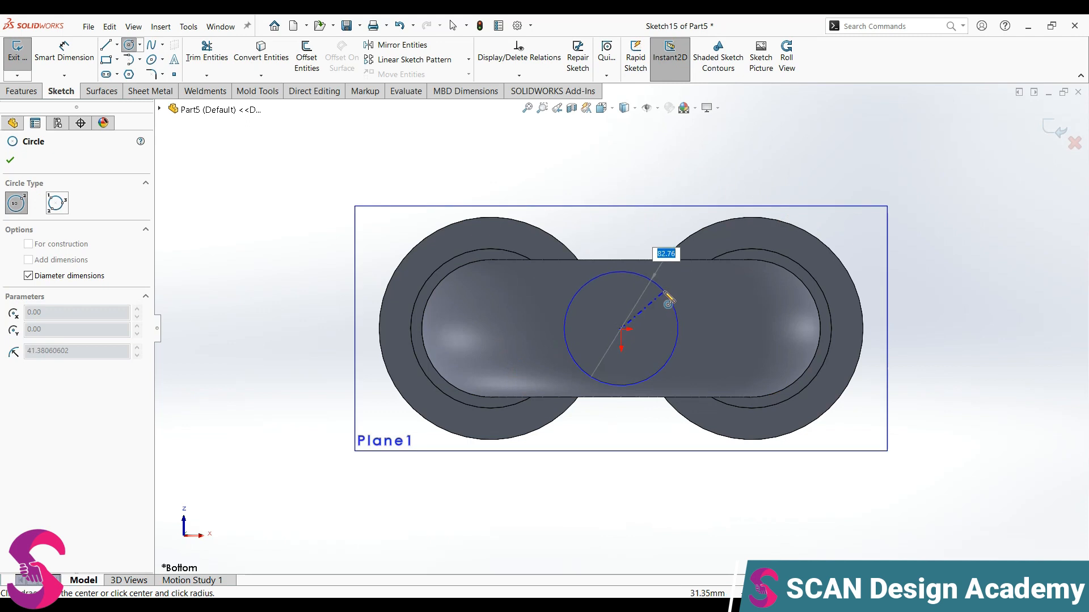
{"action": "key", "text": "Return"}
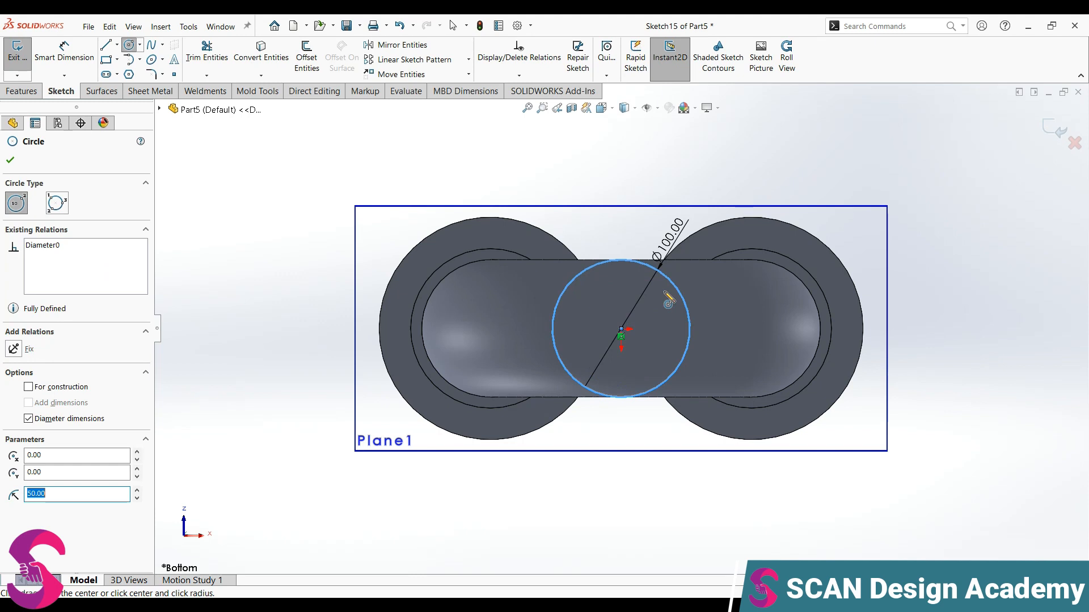
{"action": "left_click", "coordinate": [622, 329]}
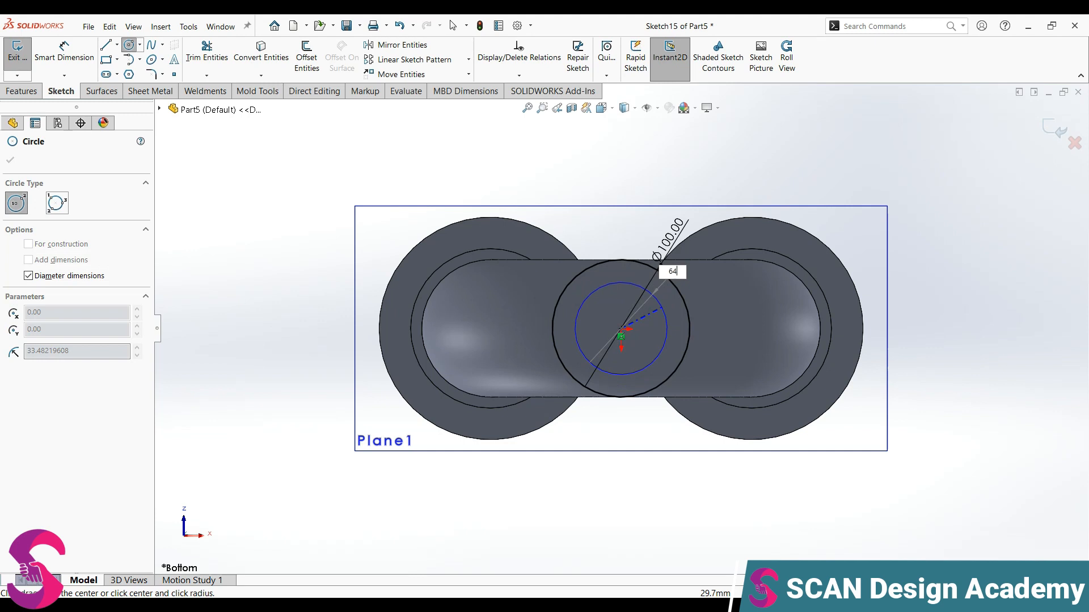
{"action": "key", "text": "Return"}
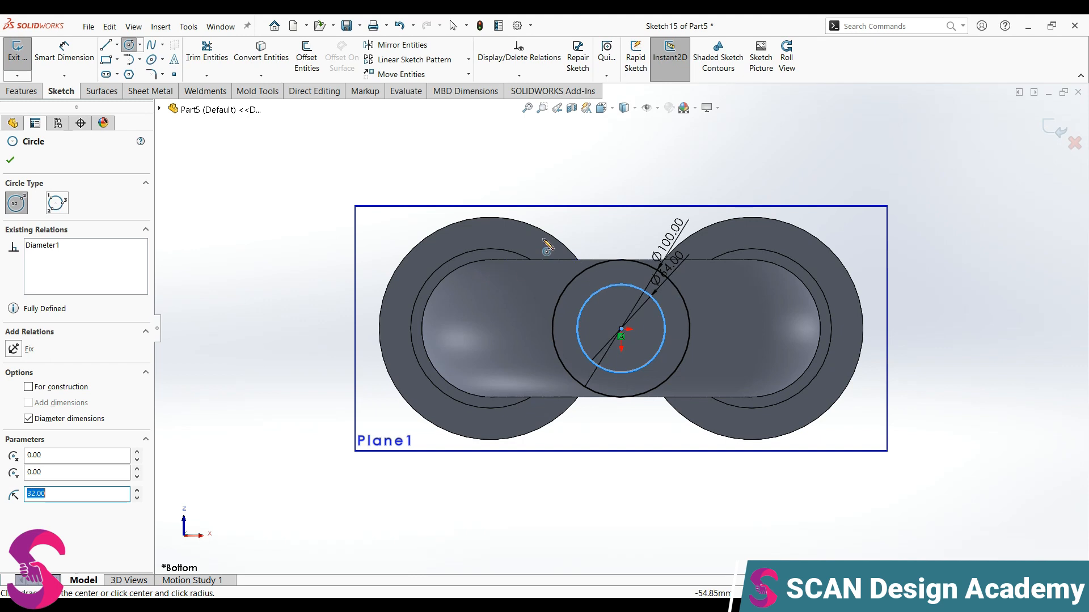
Extrude the ring profile Up To Surface to the pipe bend's outer face, merged with the body
{"action": "left_click", "coordinate": [31, 95]}
{"action": "left_click", "coordinate": [24, 57]}
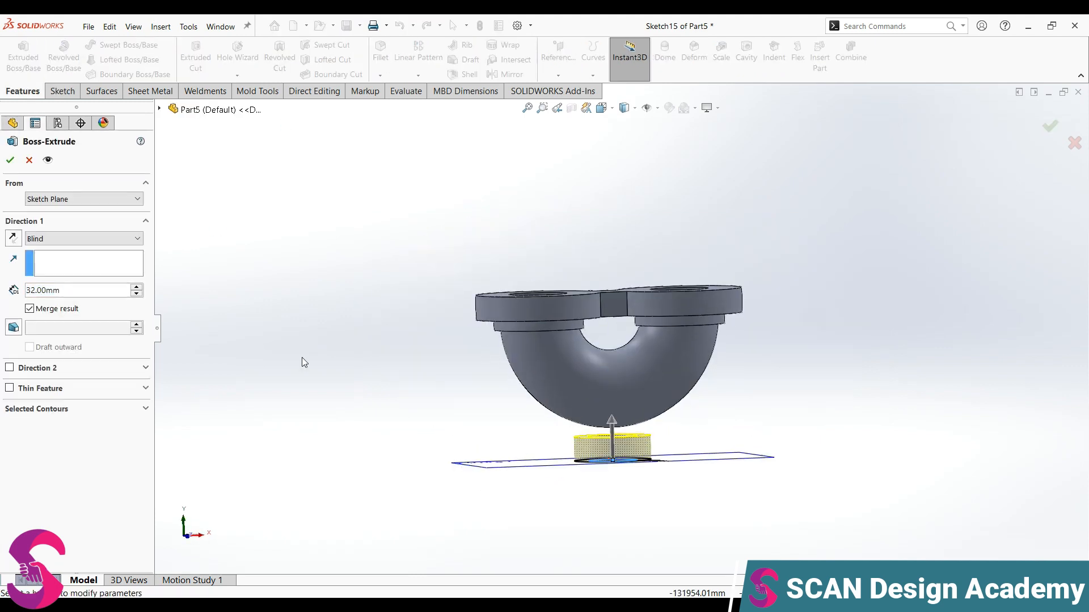
{"action": "left_click", "coordinate": [63, 239]}
{"action": "left_click", "coordinate": [52, 290]}
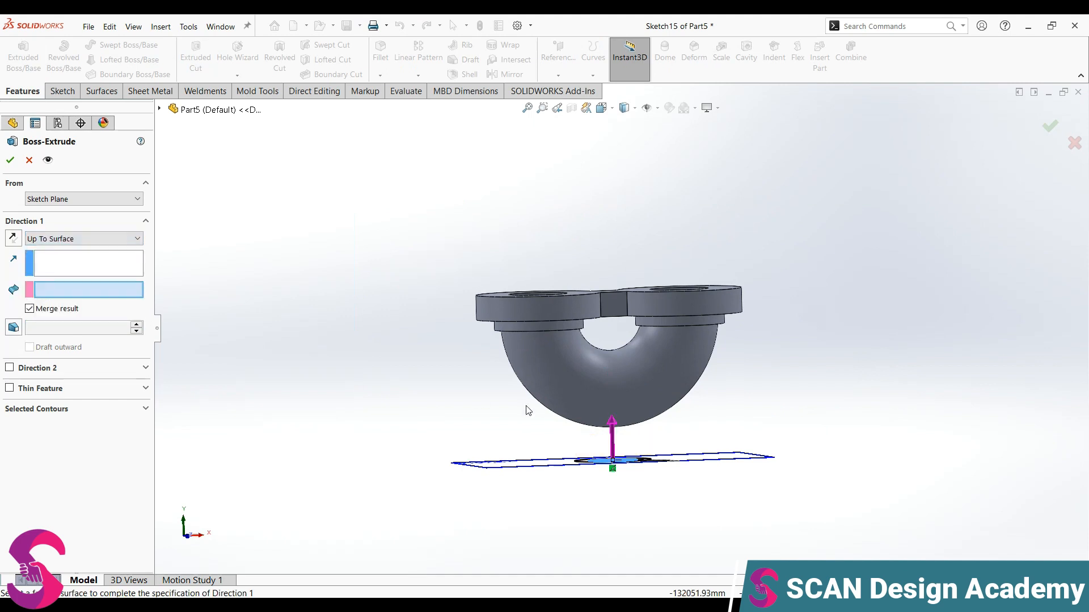
{"action": "left_click", "coordinate": [563, 404]}
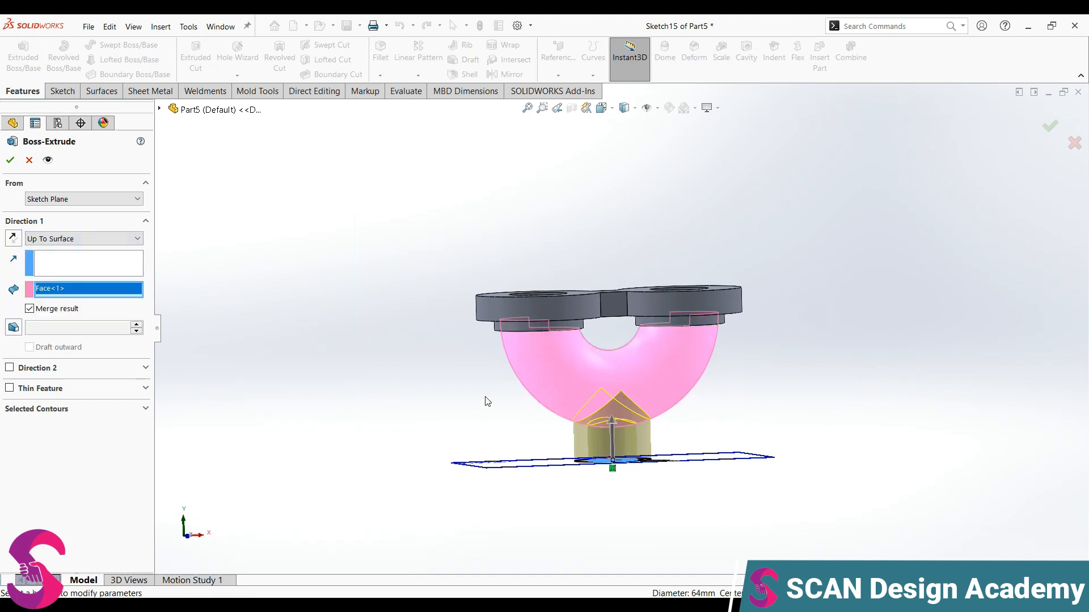
{"action": "left_click", "coordinate": [10, 160]}
Sketch a 230 mm diameter circle centered at the origin on the bottom end face of the branch pipe
{"action": "middle_click_drag", "start_coordinate": [546, 443], "coordinate": [641, 465]}
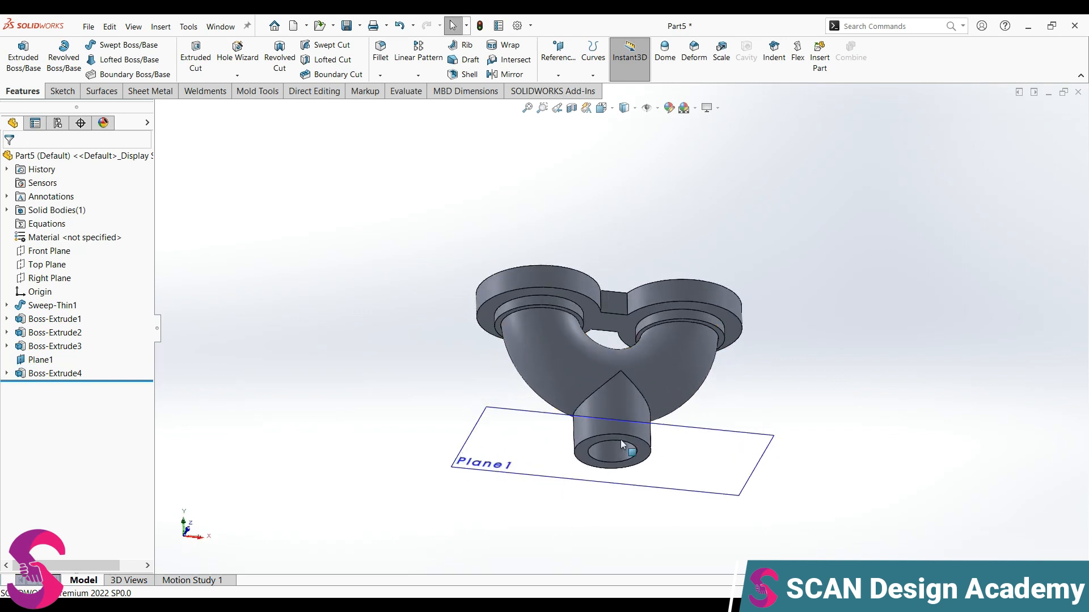
{"action": "scroll", "coordinate": [649, 447], "scroll_direction": "down", "scroll_amount": 3}
{"action": "left_click", "coordinate": [644, 427]}
{"action": "left_click", "coordinate": [689, 386]}
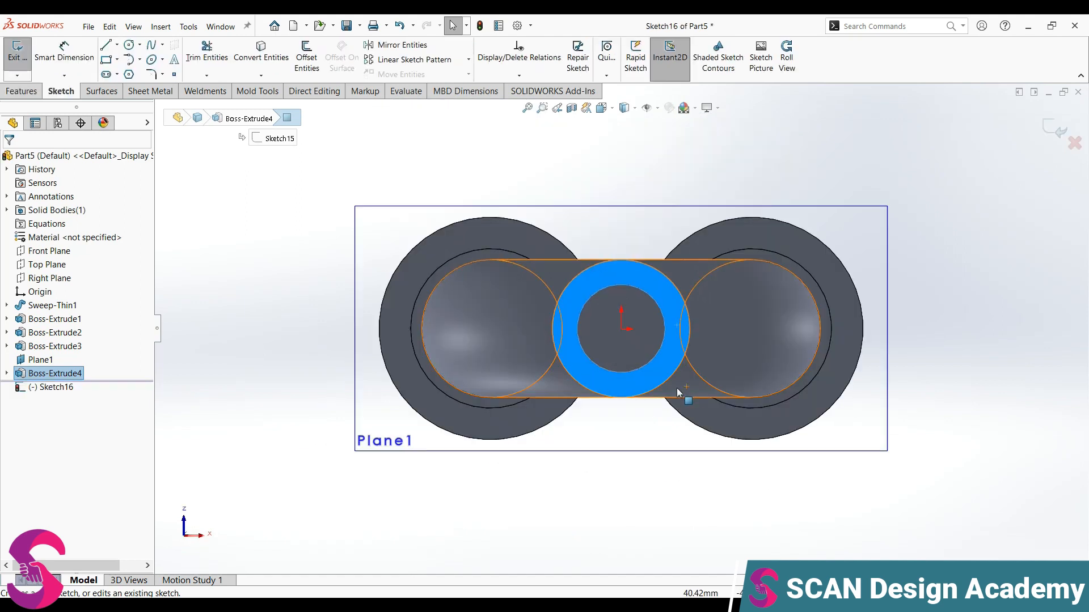
{"action": "left_click", "coordinate": [129, 44]}
{"action": "left_click", "coordinate": [621, 329]}
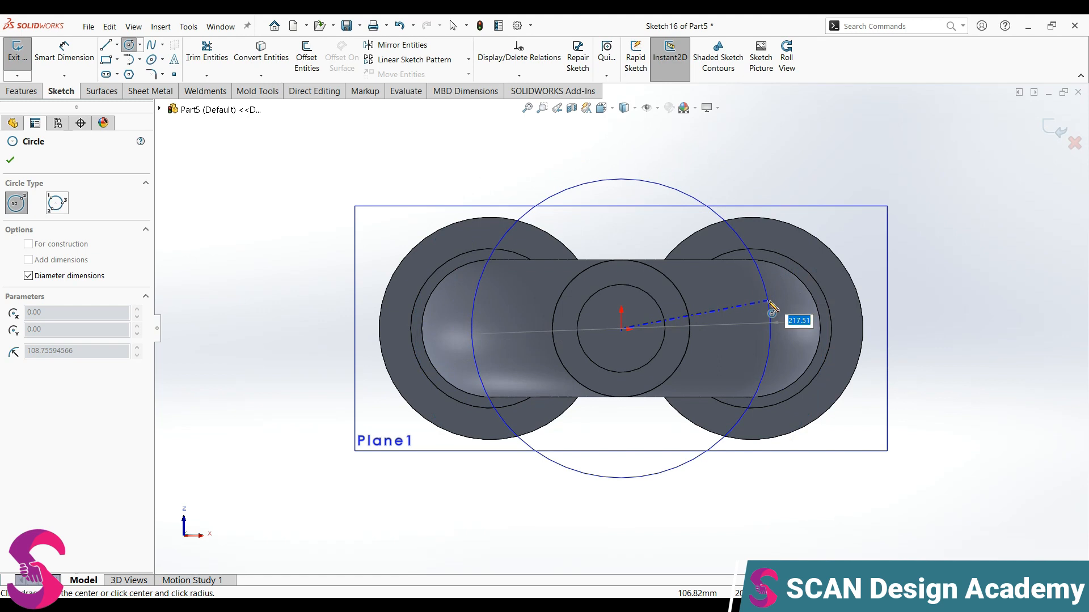
{"action": "key", "text": "Return"}
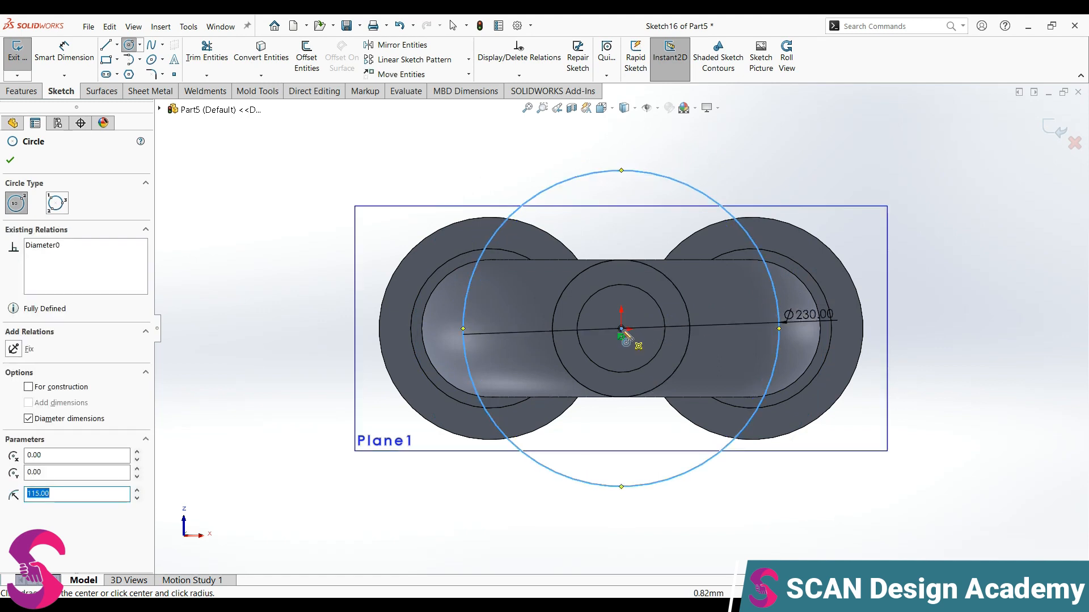
Add a concentric 190 mm diameter circle and make it construction geometry
{"action": "left_click", "coordinate": [621, 329]}
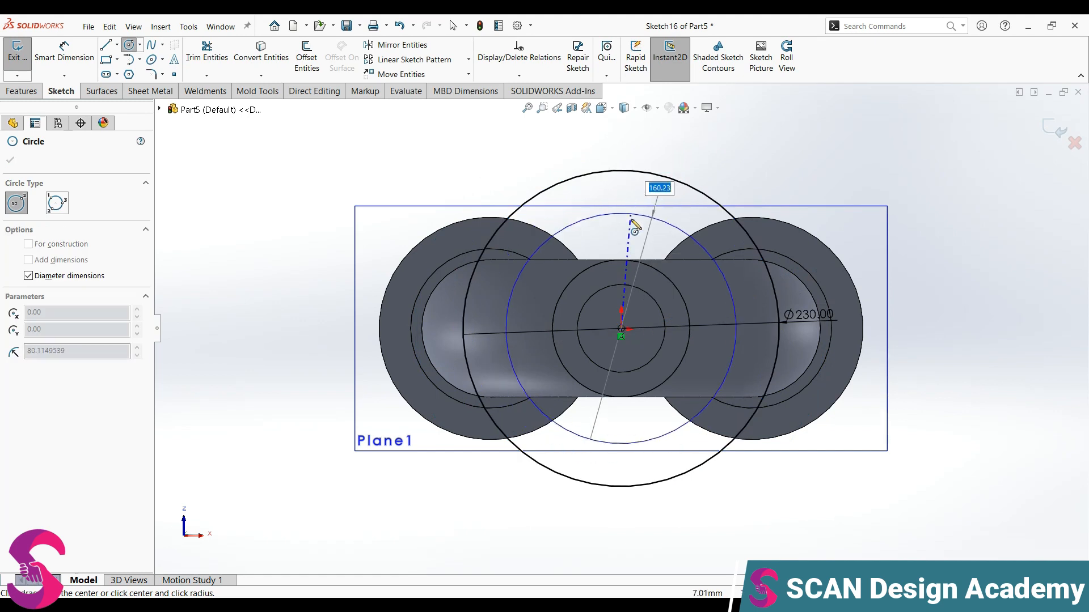
{"action": "type", "text": "190"}
{"action": "key", "text": "Return"}
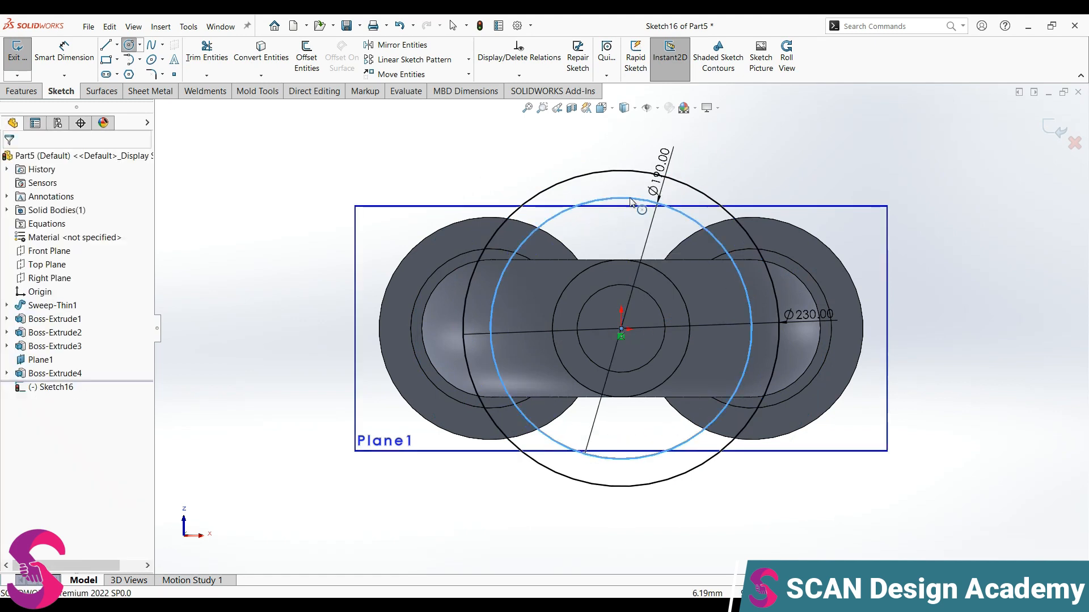
{"action": "key", "text": "Escape"}
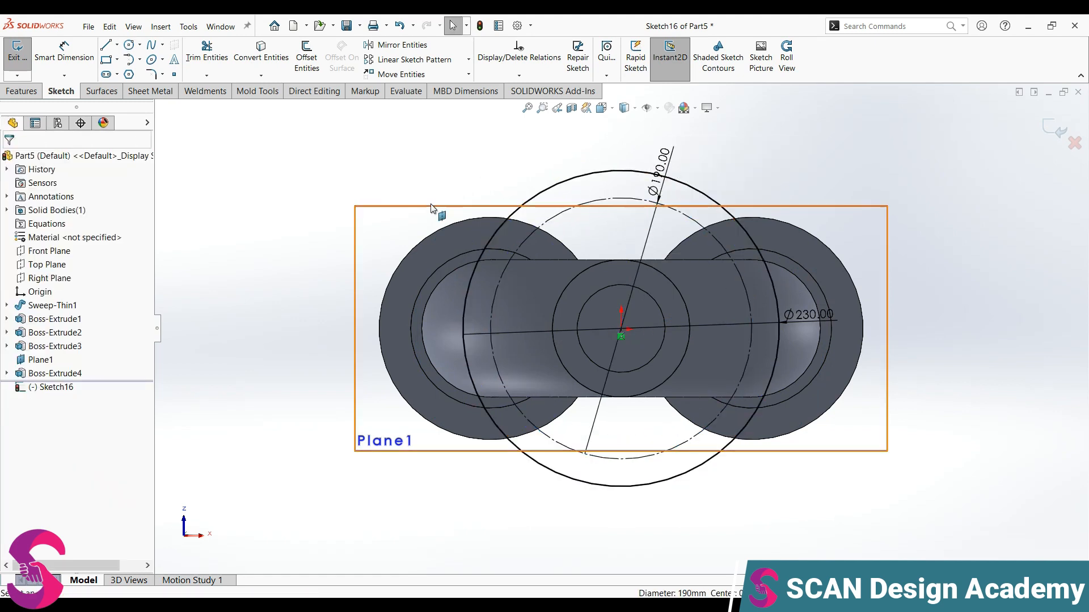
{"action": "right_click", "coordinate": [433, 207]}
{"action": "left_click", "coordinate": [266, 224]}
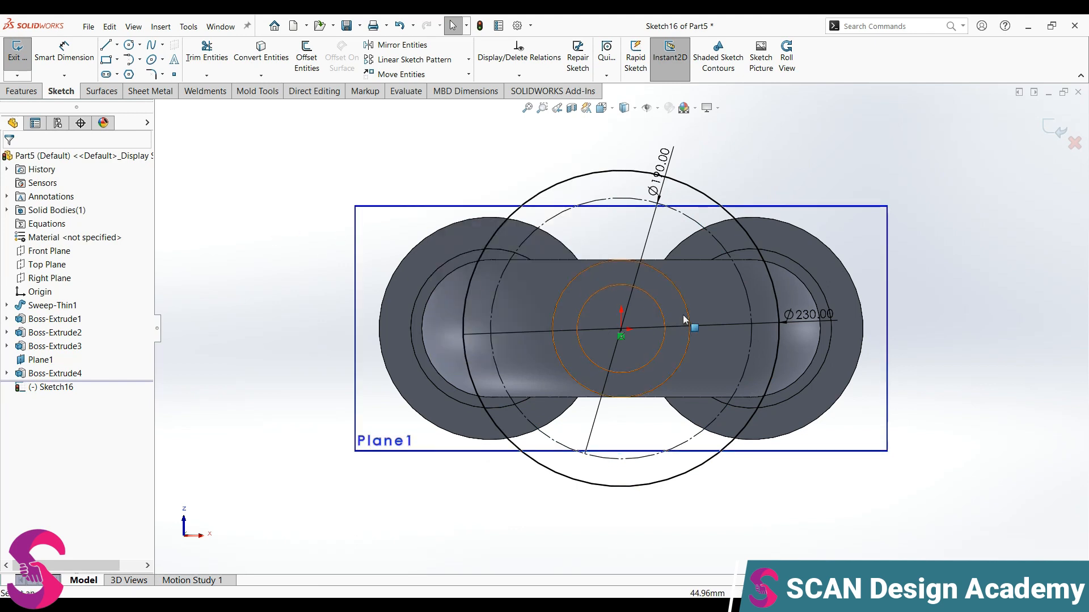
Draw an 18 mm diameter bolt-hole circle on the construction circle, vertically above the origin
{"action": "left_click", "coordinate": [129, 45]}
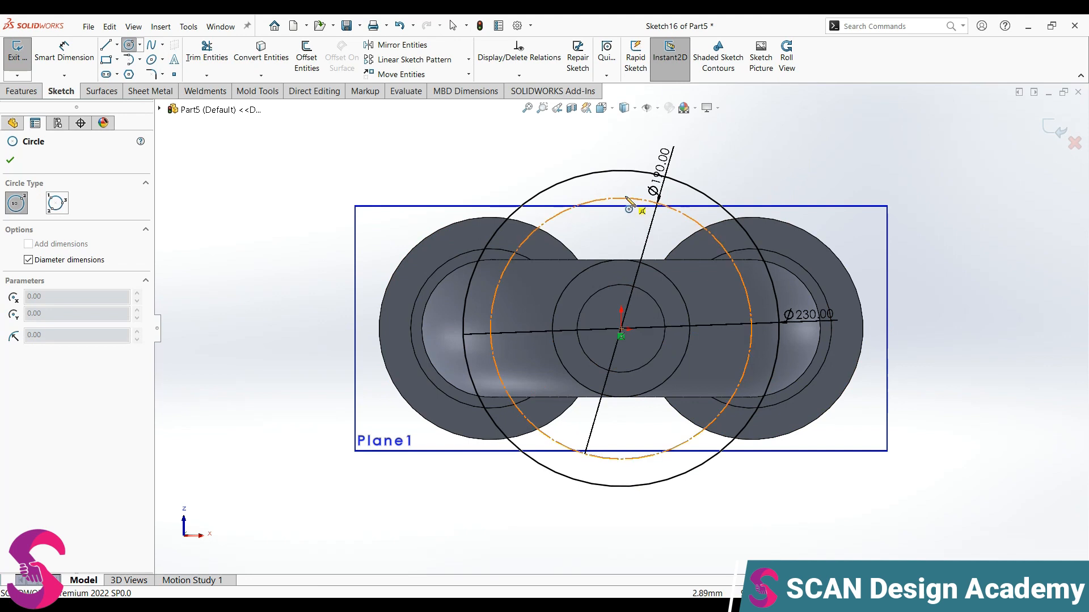
{"action": "left_click", "coordinate": [621, 198]}
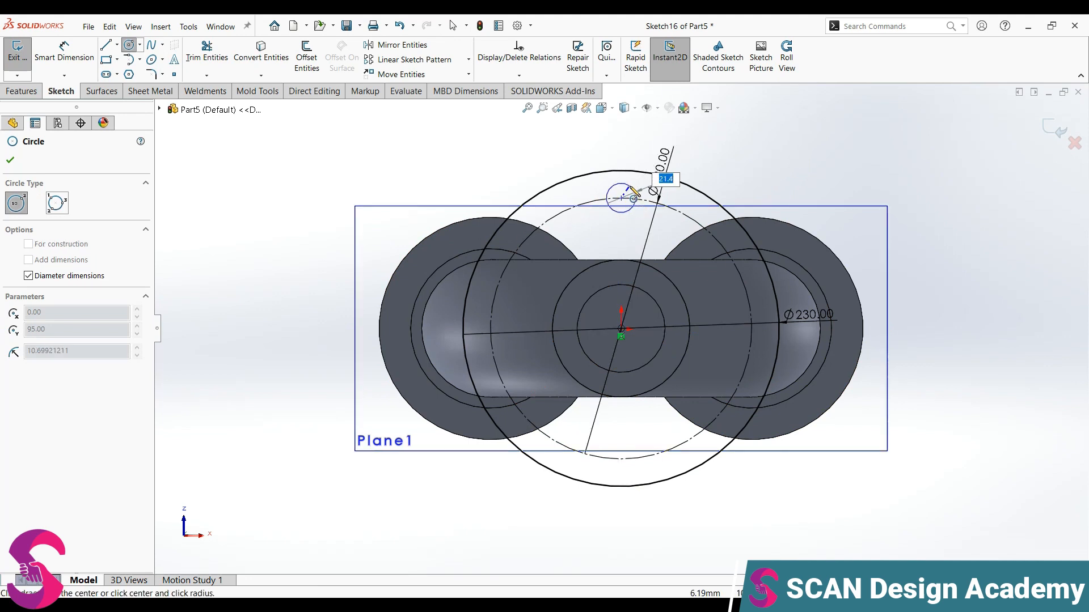
{"action": "key", "text": "Return"}
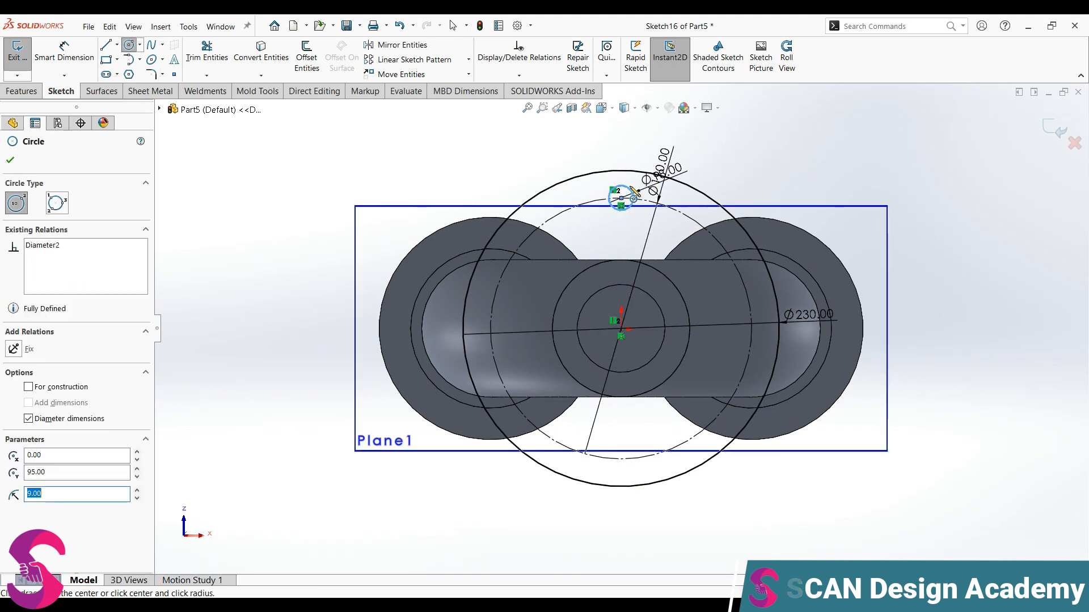
Circular-pattern the 18 mm bolt-hole circle about the origin with 8 equally spaced instances over 360 degrees
{"action": "key", "text": "Escape"}
{"action": "left_click", "coordinate": [468, 59]}
{"action": "left_click", "coordinate": [417, 88]}
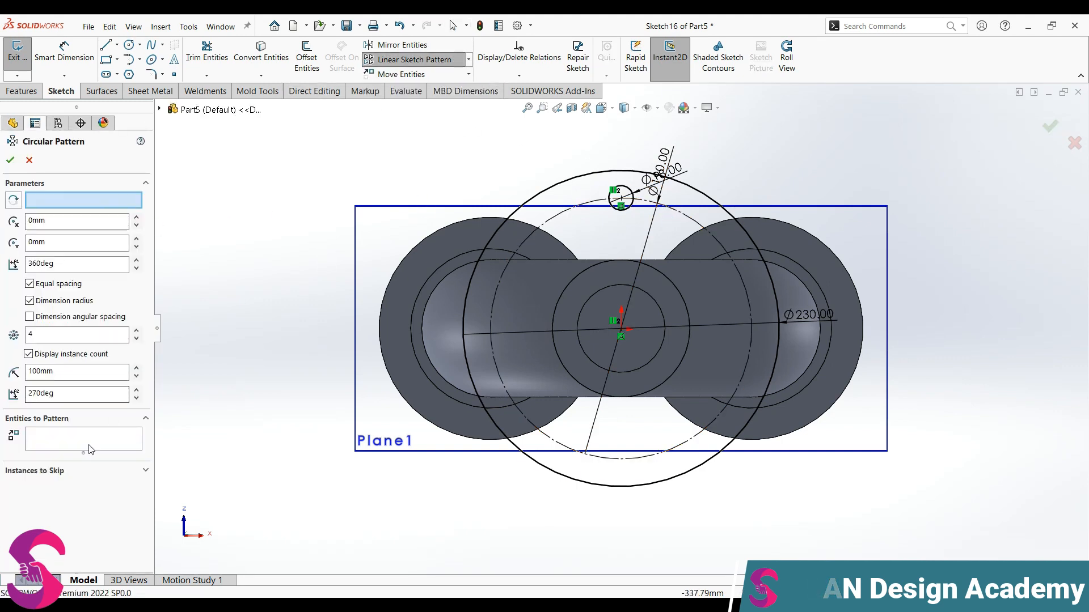
{"action": "left_click", "coordinate": [623, 188]}
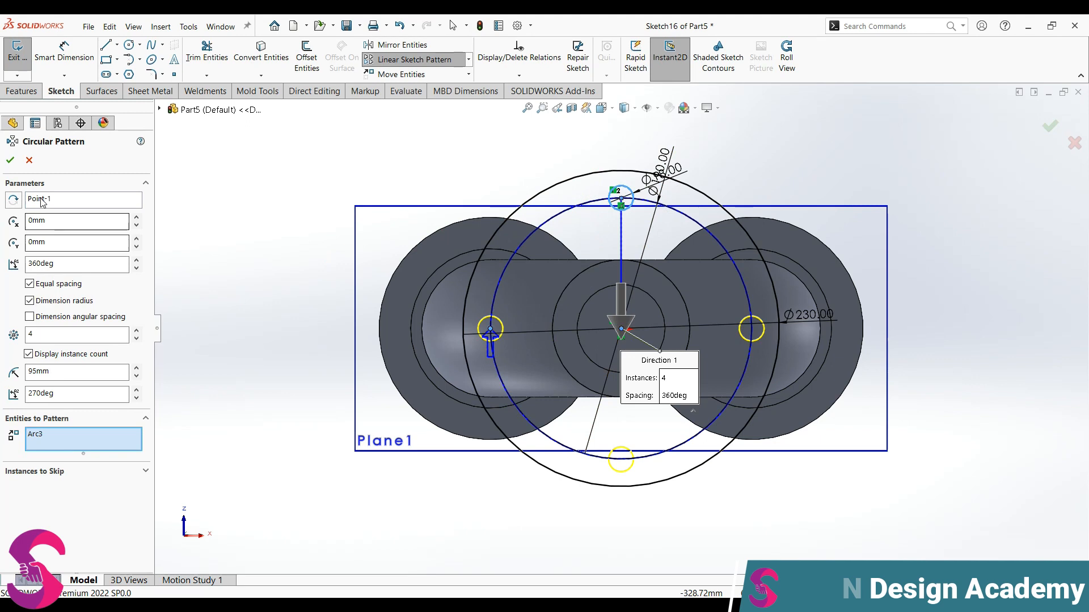
{"action": "left_click_drag", "start_coordinate": [39, 333], "coordinate": [18, 335]}
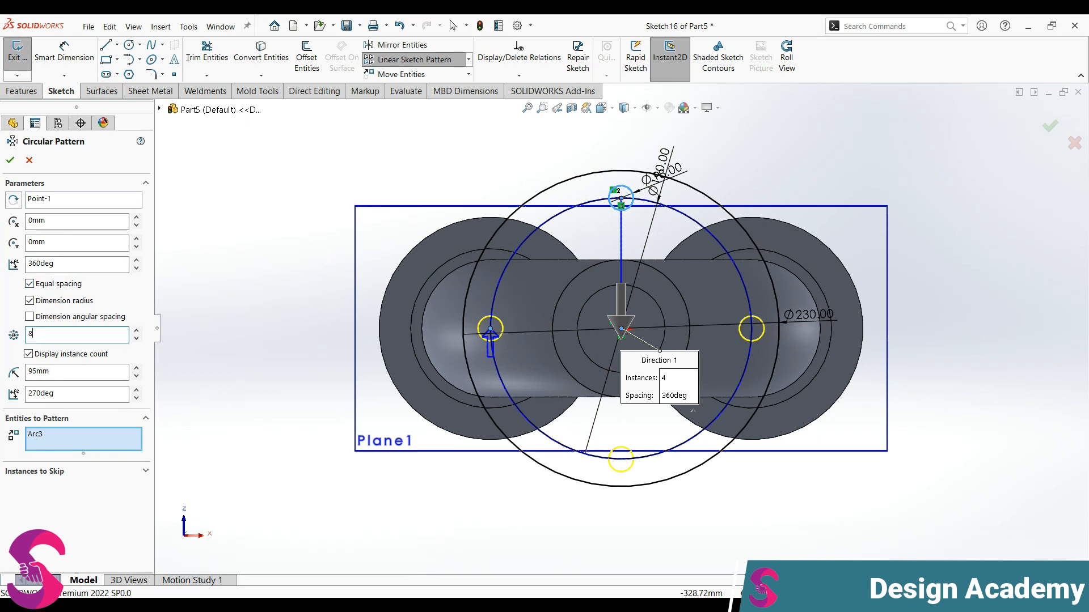
{"action": "left_click", "coordinate": [10, 160]}
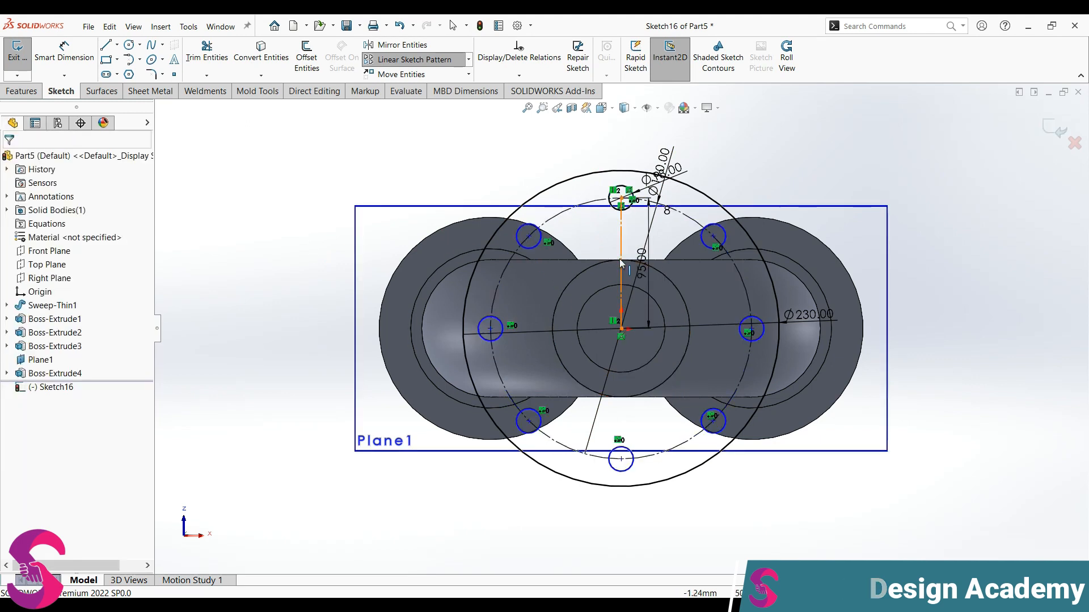
Add a vertical relation to the pattern's construction line between the origin and the original bolt hole
{"action": "left_click", "coordinate": [621, 258]}
{"action": "left_click", "coordinate": [673, 206]}
{"action": "left_click", "coordinate": [745, 151]}
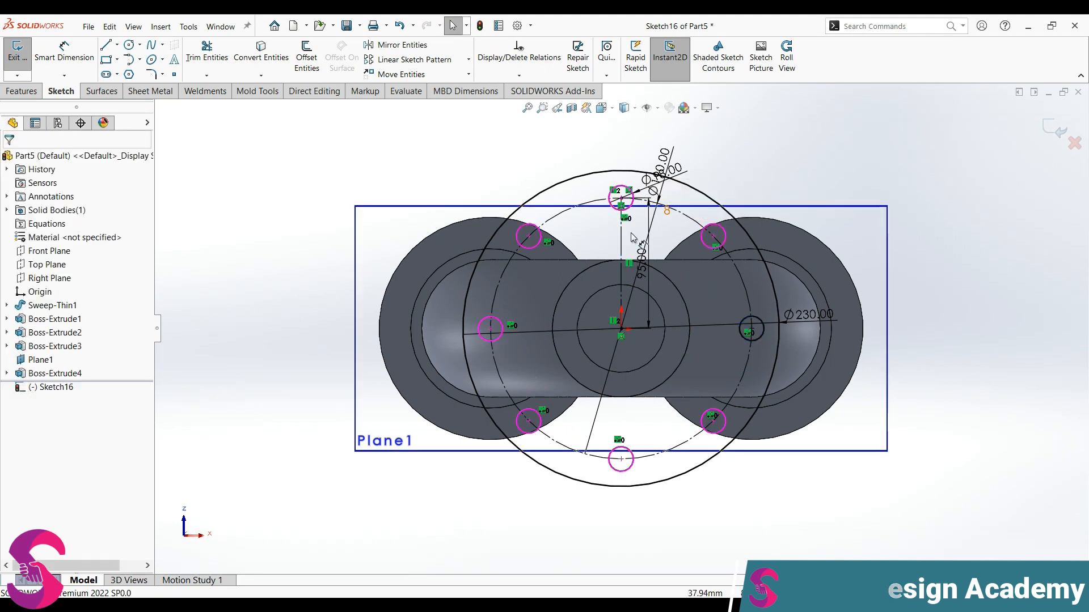
Extrude the bolted flange sketch Blind 32 mm, reversed toward the pipe bend and merged with the body
{"action": "left_click", "coordinate": [44, 95]}
{"action": "left_click", "coordinate": [23, 57]}
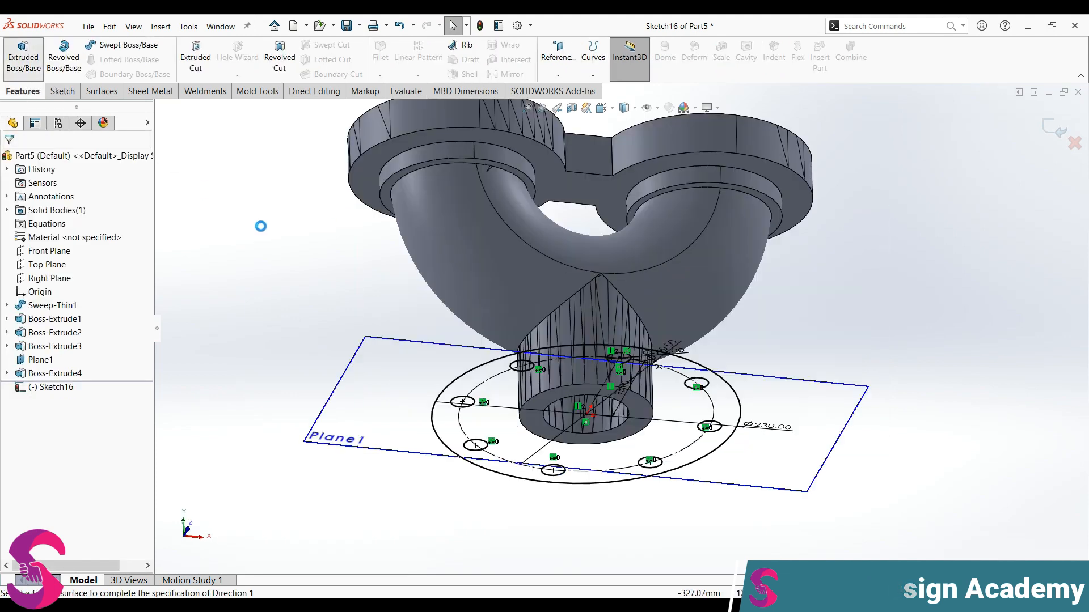
{"action": "left_click", "coordinate": [30, 239]}
{"action": "left_click", "coordinate": [35, 248]}
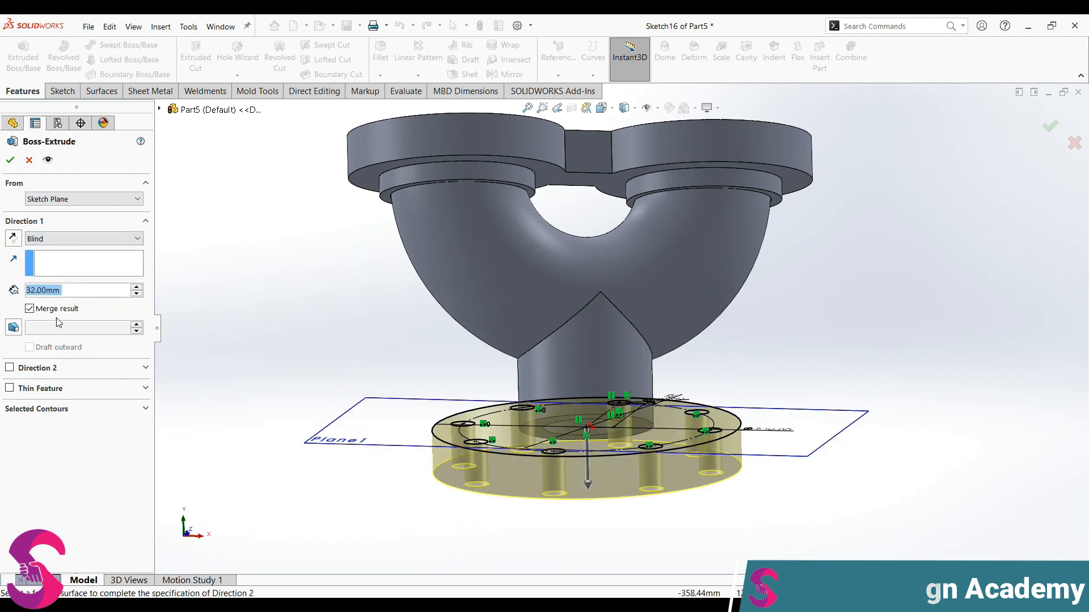
{"action": "left_click", "coordinate": [13, 239]}
{"action": "middle_click_drag", "start_coordinate": [206, 372], "coordinate": [255, 445]}
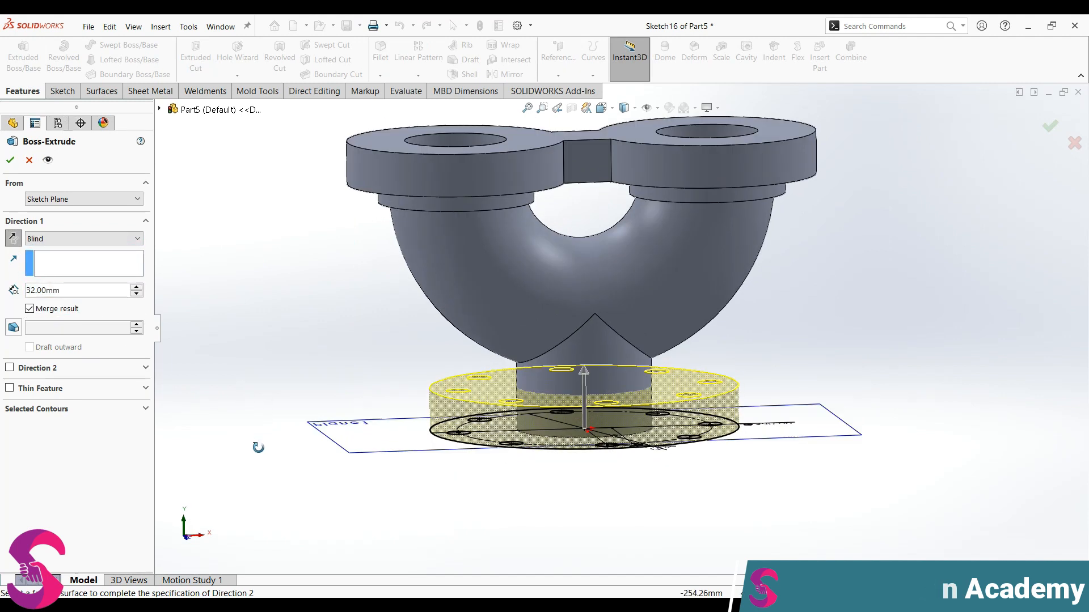
{"action": "double_click", "coordinate": [75, 291]}
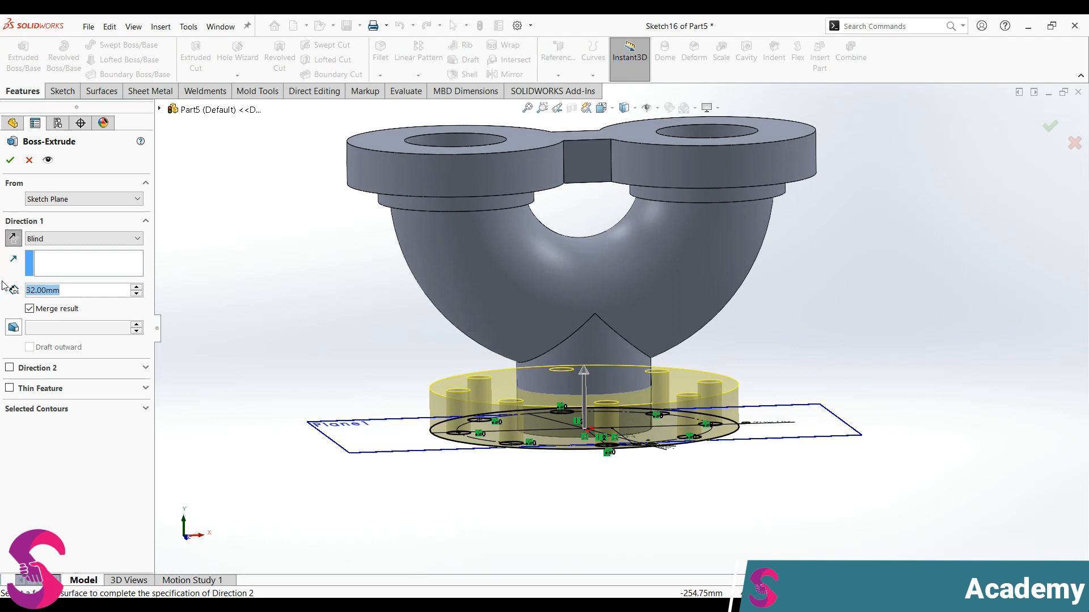
{"action": "left_click", "coordinate": [9, 160]}
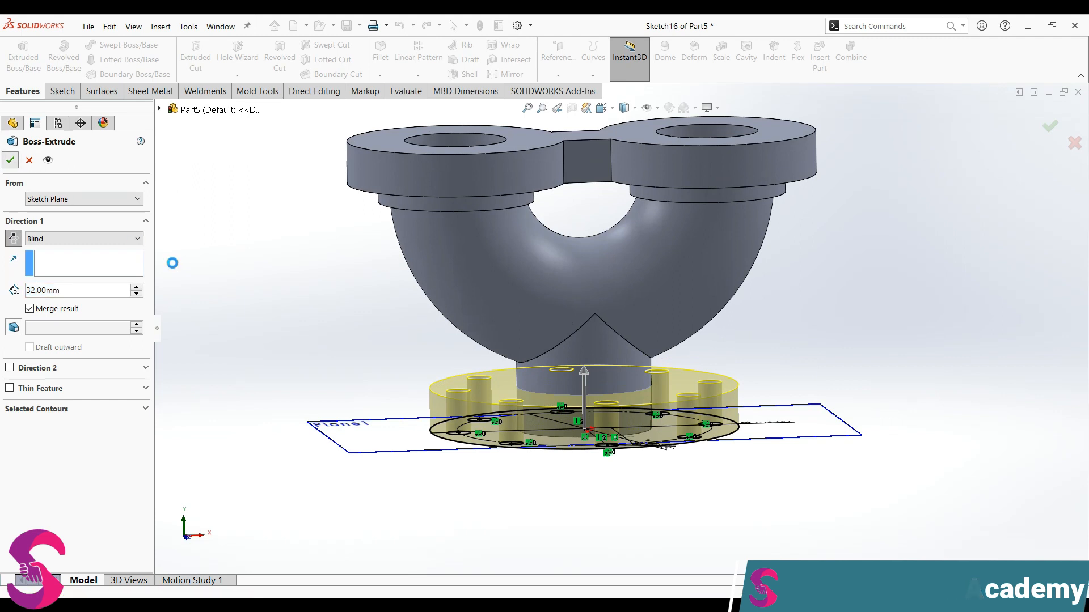
Hide the reference plane Plane1 around the bottom flange
{"action": "scroll", "coordinate": [622, 363], "scroll_direction": "up", "scroll_amount": 2}
{"action": "middle_click_drag", "start_coordinate": [623, 363], "coordinate": [641, 470]}
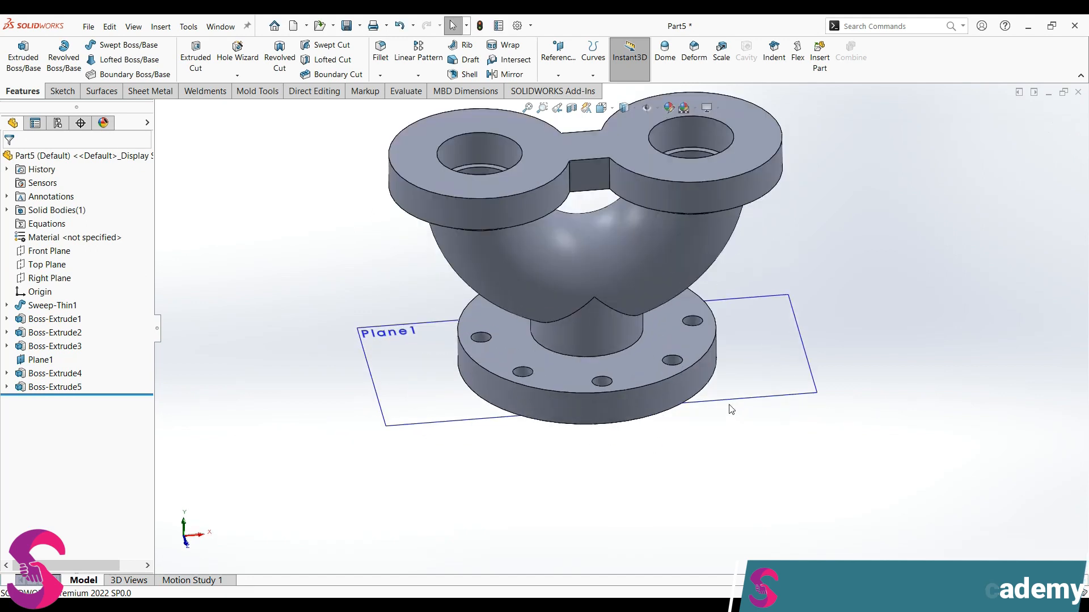
{"action": "right_click", "coordinate": [729, 414]}
{"action": "left_click", "coordinate": [782, 391]}
Section the part at the Front Plane, examine the branch bore at the bottom flange from the front, and close the section
{"action": "scroll", "coordinate": [647, 421], "scroll_direction": "up", "scroll_amount": 1}
{"action": "mouse_move", "coordinate": [647, 420]}
{"action": "middle_mouse_down"}
{"action": "mouse_move", "coordinate": [668, 379]}
{"action": "mouse_move", "coordinate": [666, 411]}
{"action": "middle_mouse_up"}
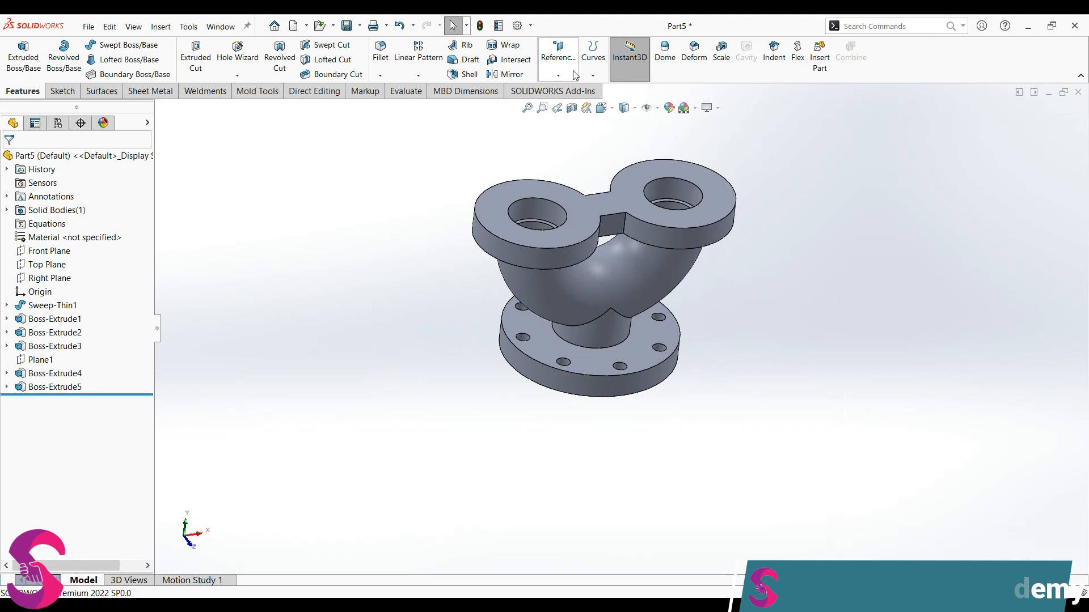
{"action": "left_click", "coordinate": [572, 107]}
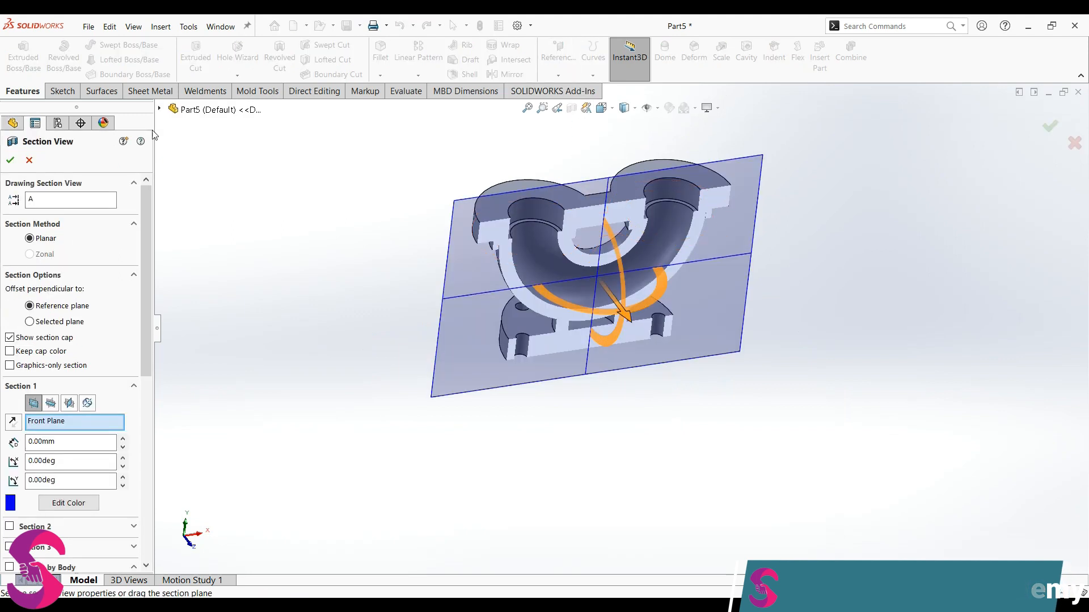
{"action": "left_click", "coordinate": [11, 160]}
{"action": "middle_click_drag", "start_coordinate": [493, 376], "coordinate": [468, 285]}
{"action": "key", "text": "space"}
{"action": "left_click", "coordinate": [471, 397]}
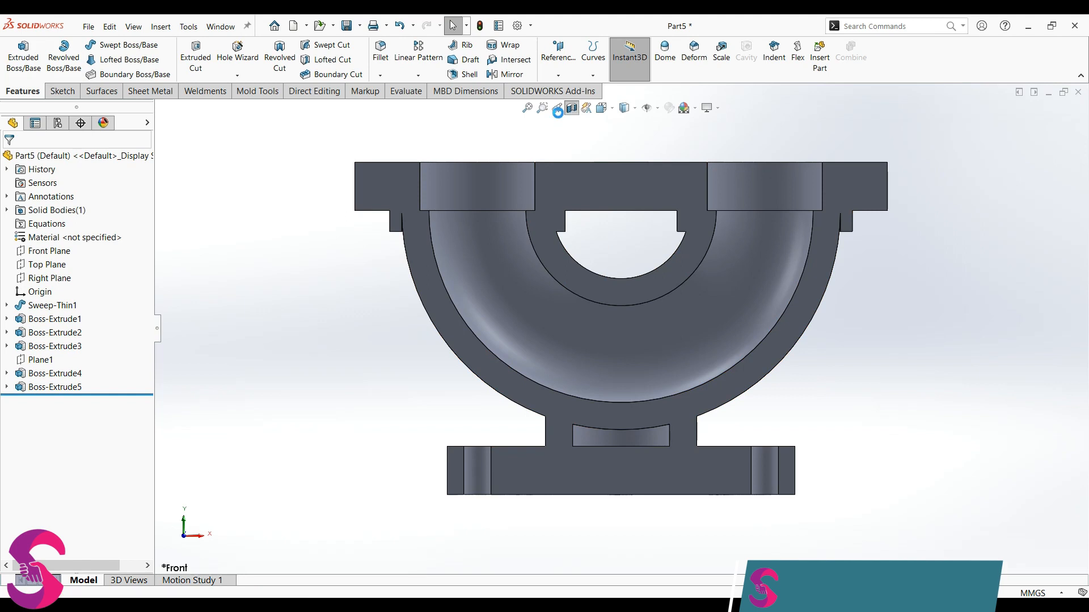
{"action": "left_click", "coordinate": [571, 108]}
{"action": "left_click", "coordinate": [7, 387]}
{"action": "left_click", "coordinate": [27, 388]}
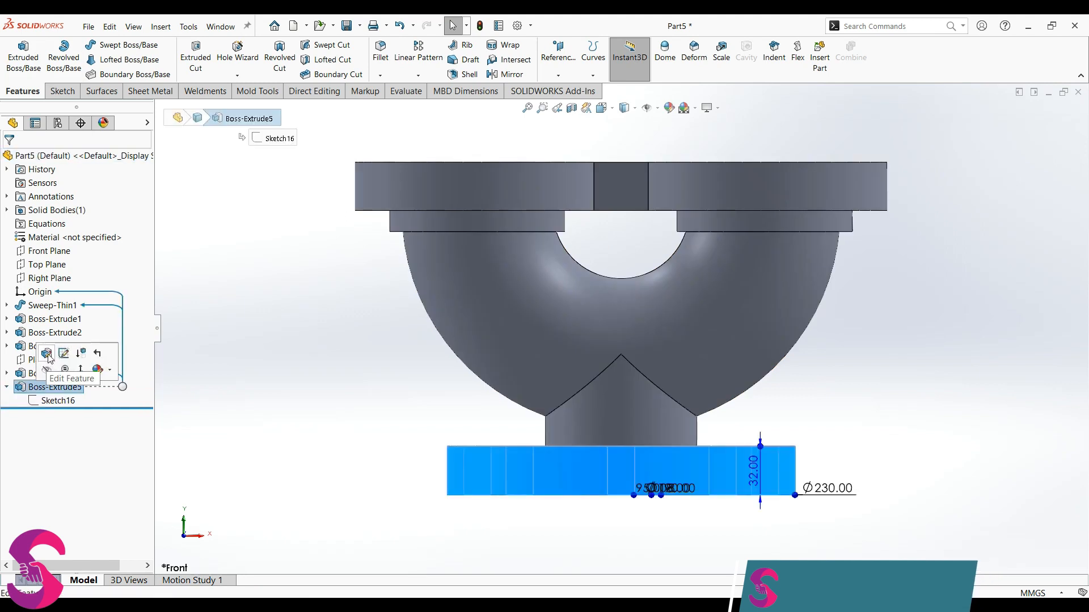
{"action": "left_click", "coordinate": [44, 362]}
{"action": "middle_click_drag", "start_coordinate": [451, 481], "coordinate": [450, 348]}
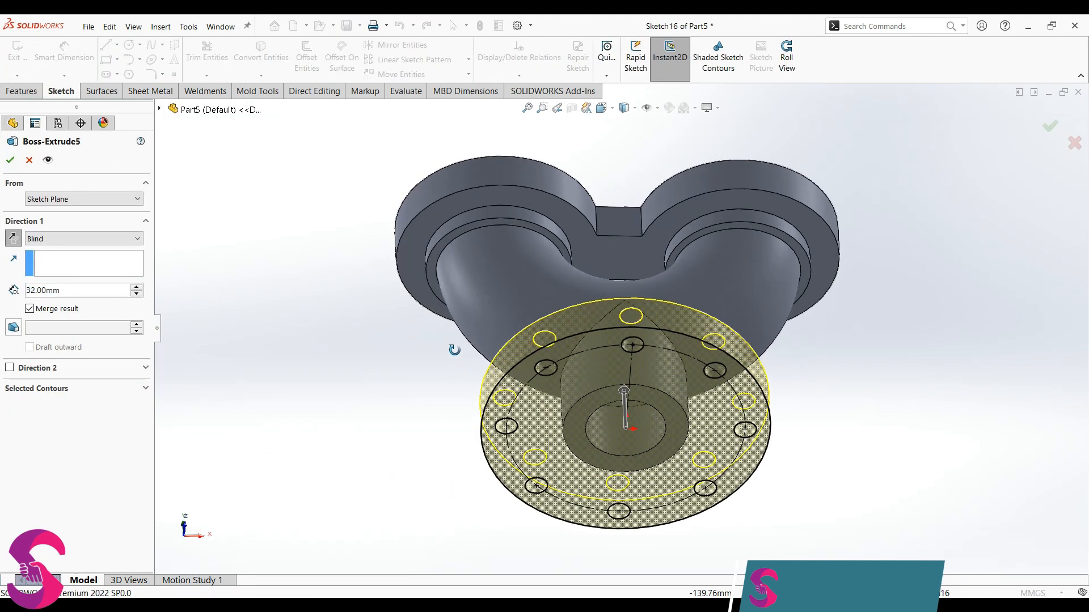
Edit the bottom flange's sketch, convert the branch pipe's inner bore edge into it, and rebuild the flange with a center hole
{"action": "left_click", "coordinate": [8, 389]}
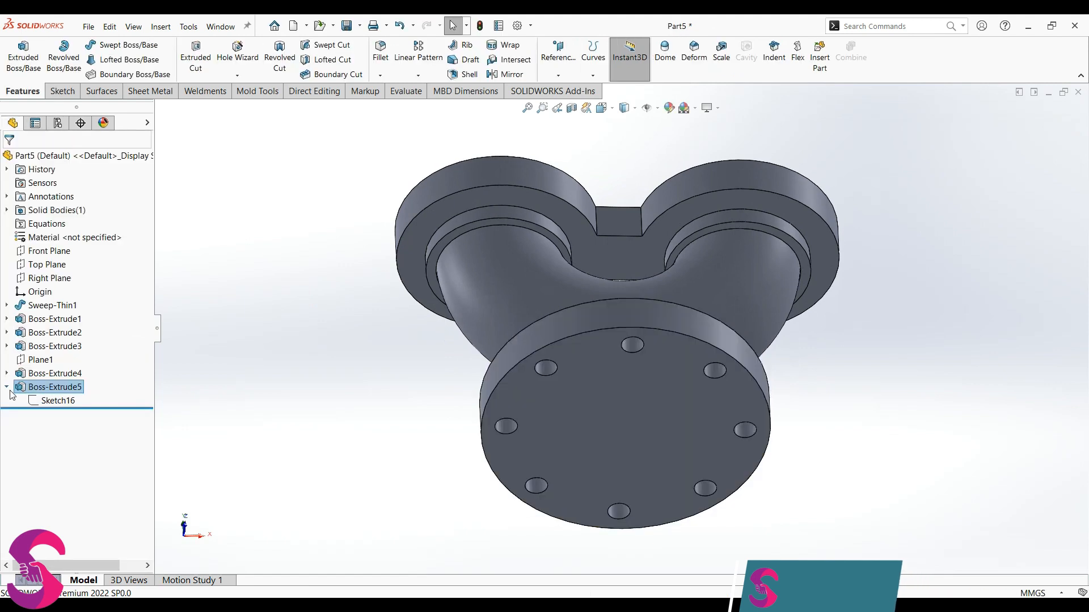
{"action": "left_click", "coordinate": [46, 400]}
{"action": "left_click", "coordinate": [50, 365]}
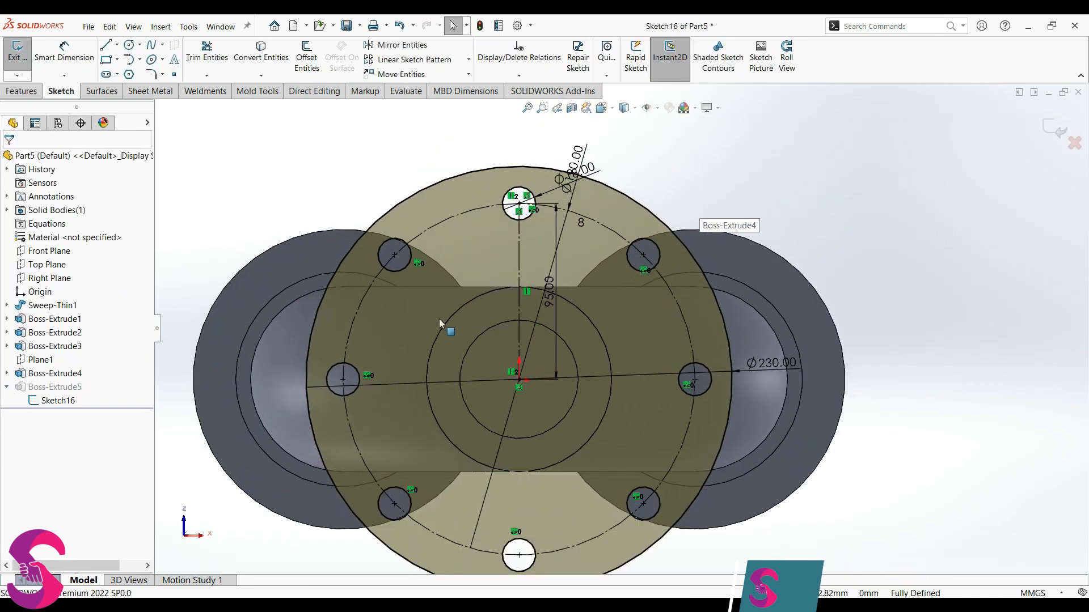
{"action": "left_click", "coordinate": [485, 329]}
{"action": "left_click", "coordinate": [257, 64]}
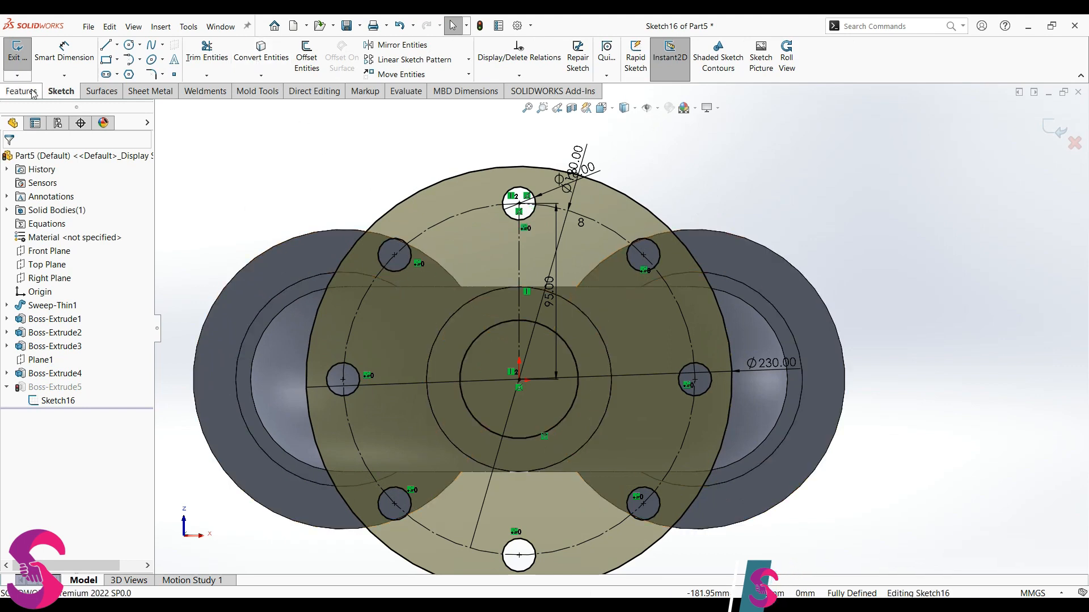
{"action": "left_click", "coordinate": [18, 51]}
Section the part at the Front Plane and examine the flange opening and pipe walls in the front view
{"action": "scroll", "coordinate": [212, 336], "scroll_direction": "up", "scroll_amount": 3}
{"action": "middle_click_drag", "start_coordinate": [485, 284], "coordinate": [454, 562]}
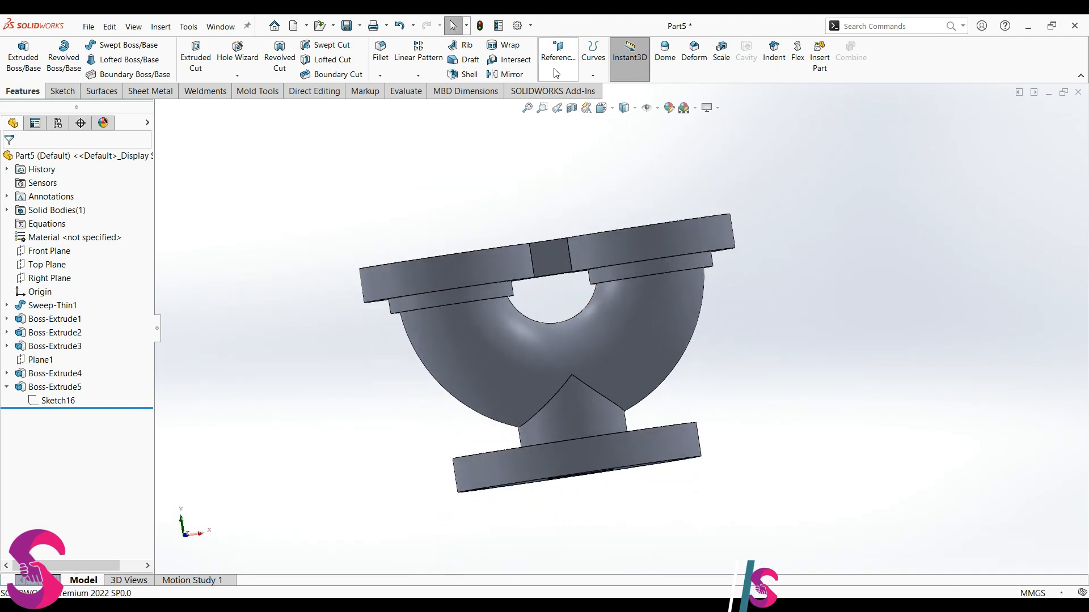
{"action": "left_click", "coordinate": [572, 108]}
{"action": "left_click", "coordinate": [10, 159]}
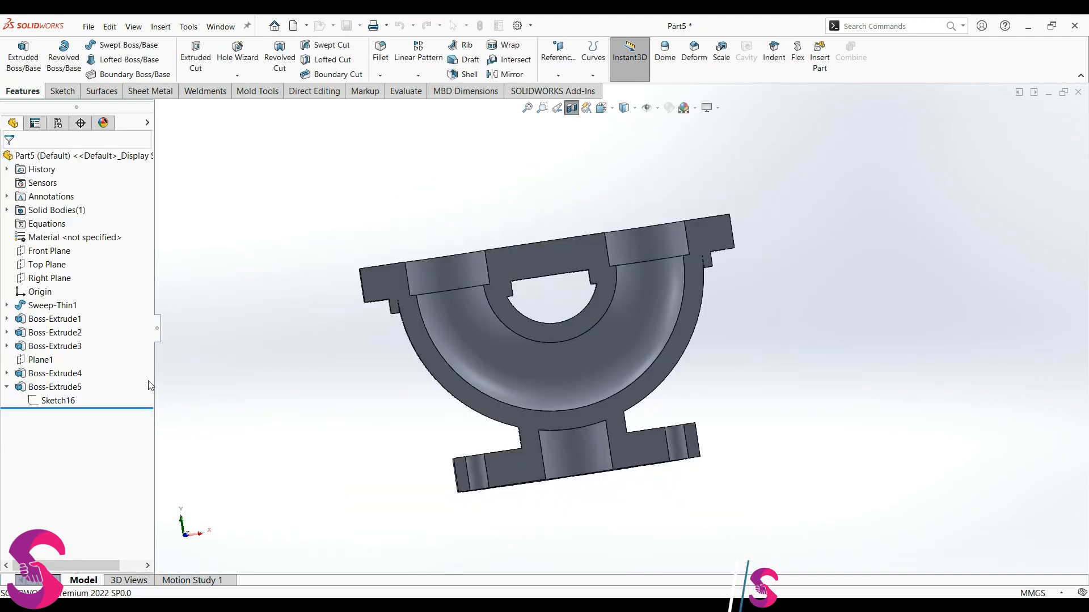
{"action": "middle_click_drag", "start_coordinate": [720, 391], "coordinate": [713, 420]}
{"action": "key", "text": "space"}
{"action": "left_click", "coordinate": [515, 443]}
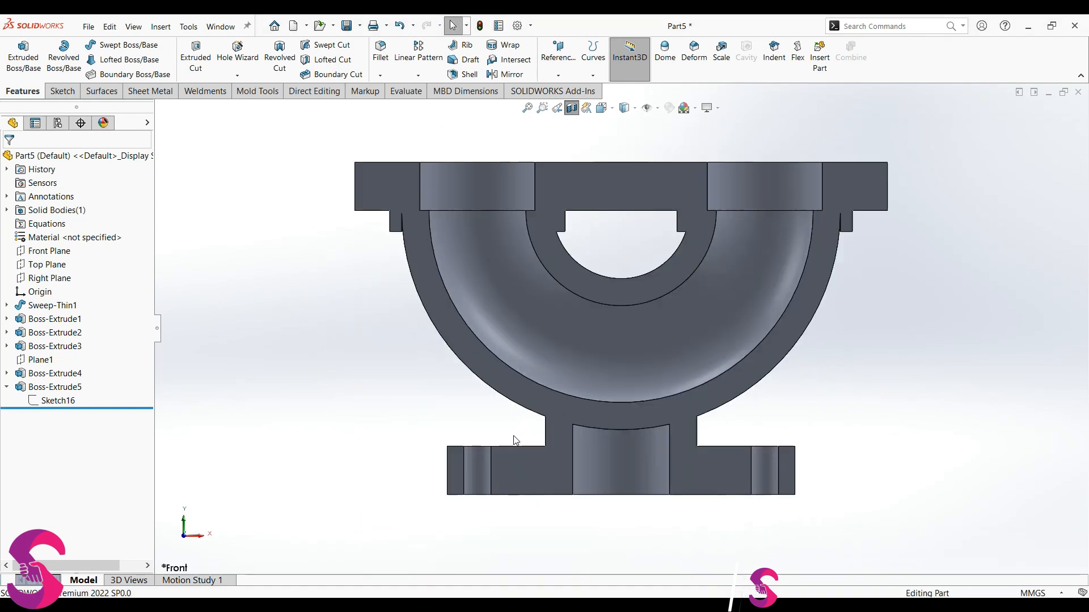
{"action": "scroll", "coordinate": [904, 230], "scroll_direction": "down", "scroll_amount": 2}
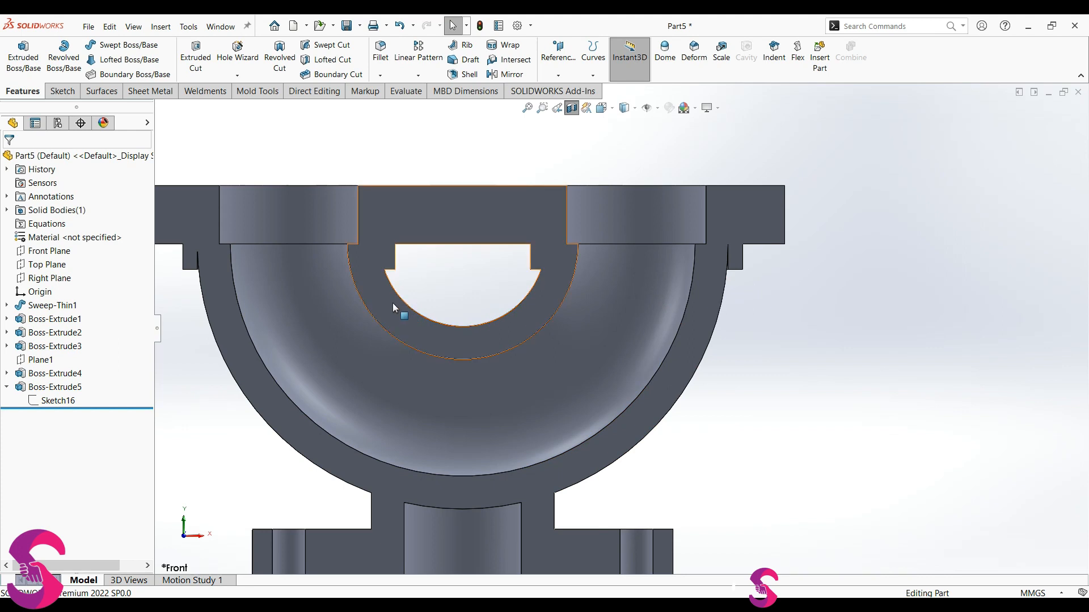
{"action": "scroll", "coordinate": [339, 345], "scroll_direction": "up", "scroll_amount": 4}
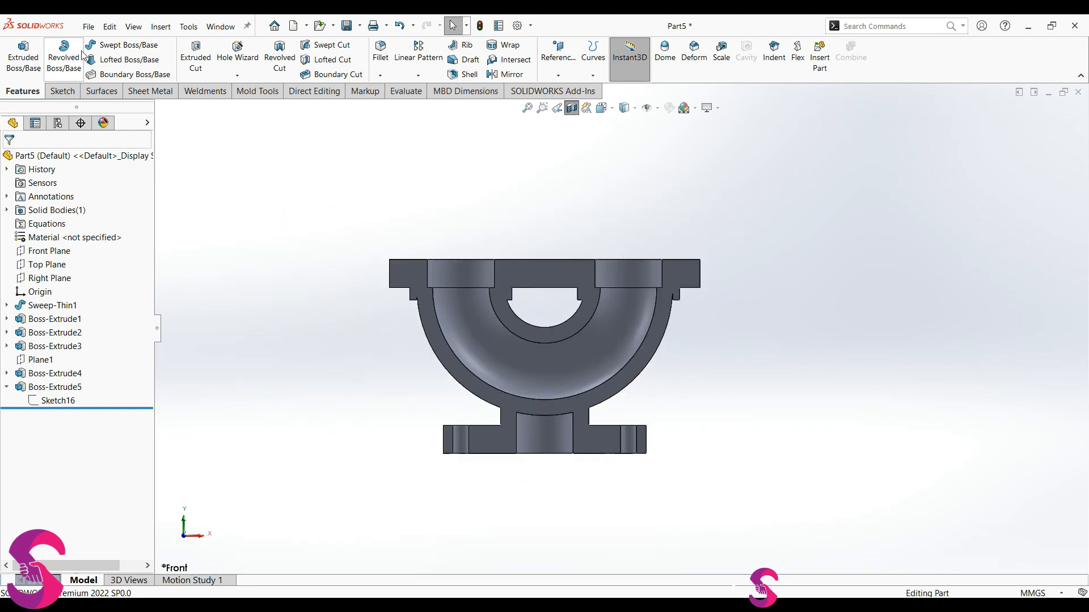
Turn off the section view and show the whole part in the isometric view
{"action": "left_click", "coordinate": [571, 108]}
{"action": "middle_click_drag", "start_coordinate": [499, 291], "coordinate": [728, 427]}
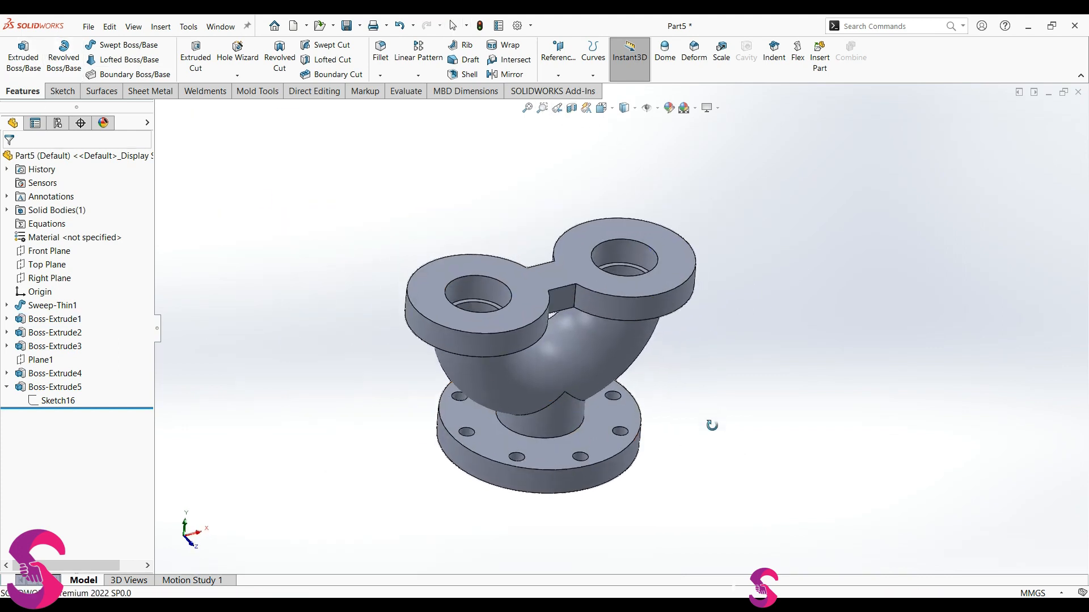
{"action": "key", "text": "space"}
{"action": "left_click", "coordinate": [438, 397]}
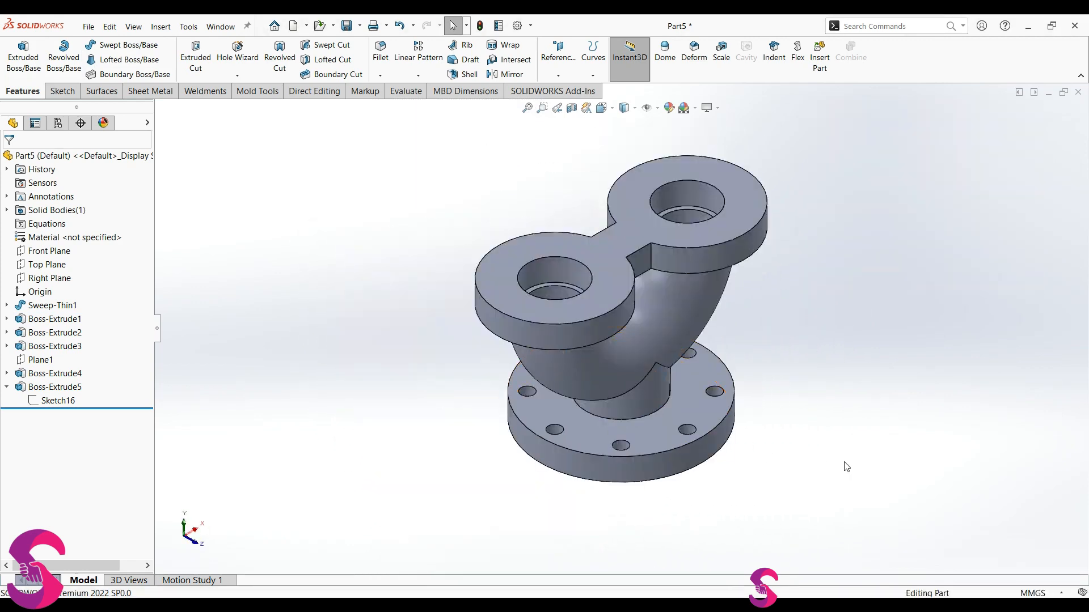